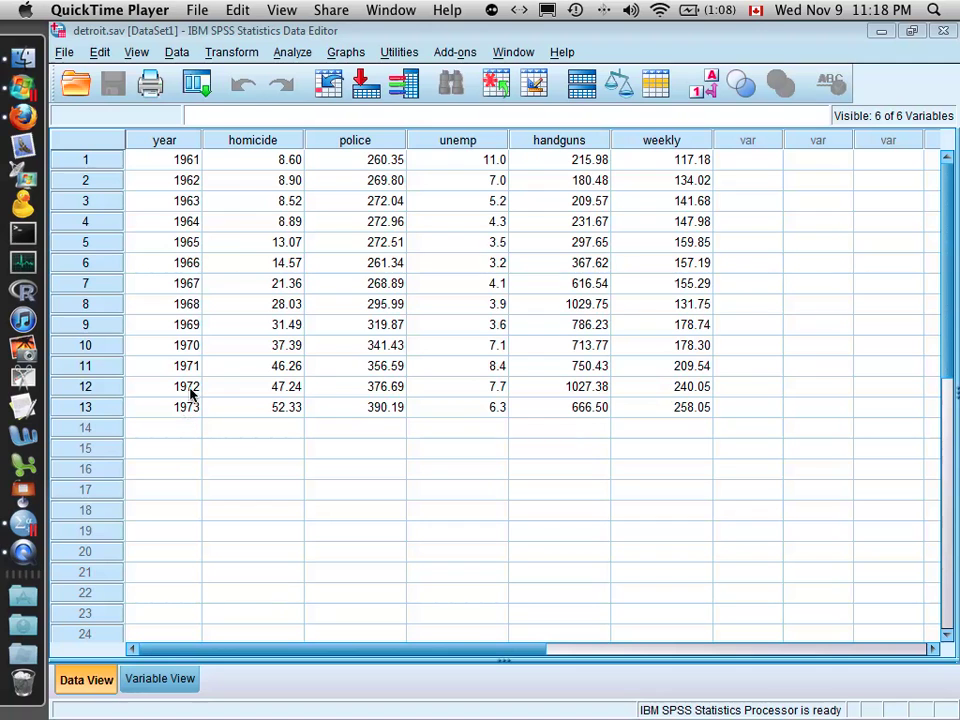
- Review the police, unemp, handguns and weekly columns in the data editor
{"action": "left_click", "coordinate": [258, 148]}
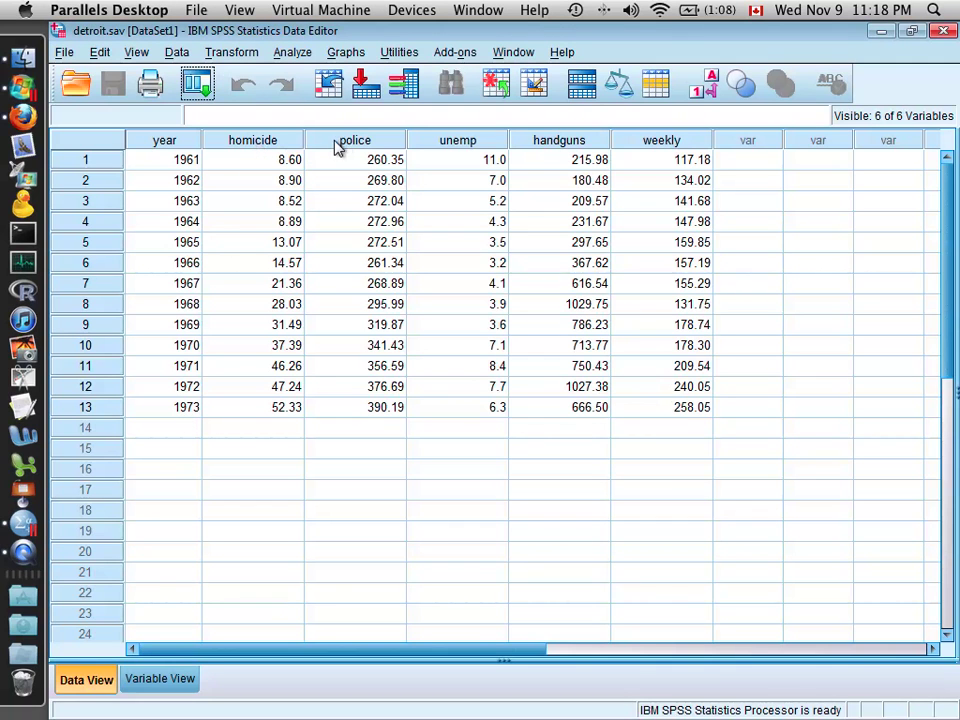
{"action": "left_click", "coordinate": [342, 142]}
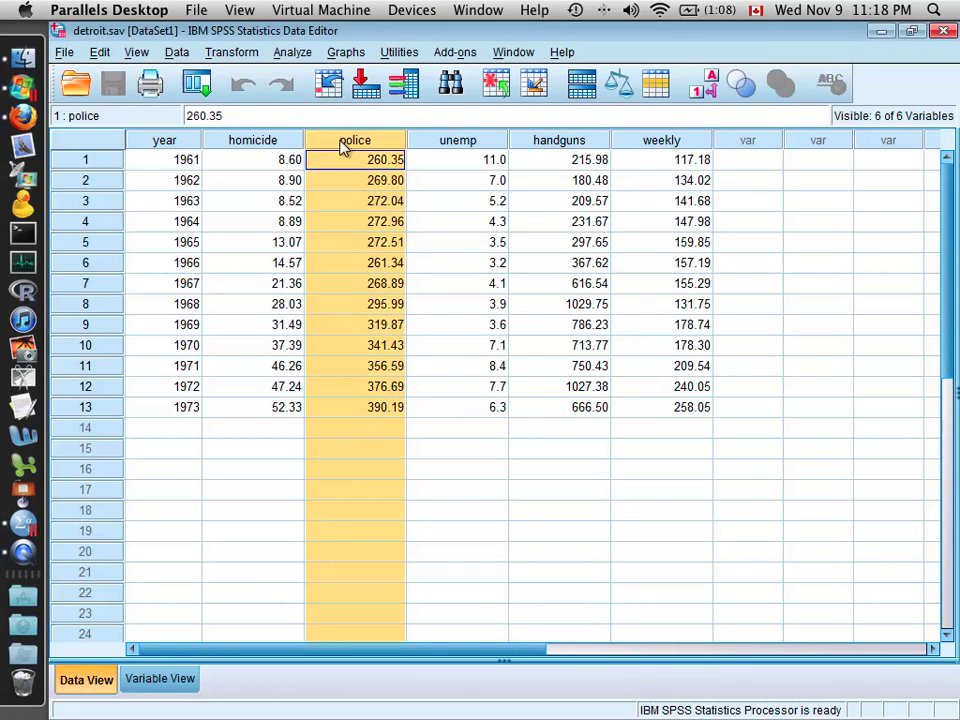
{"action": "left_click", "coordinate": [470, 143]}
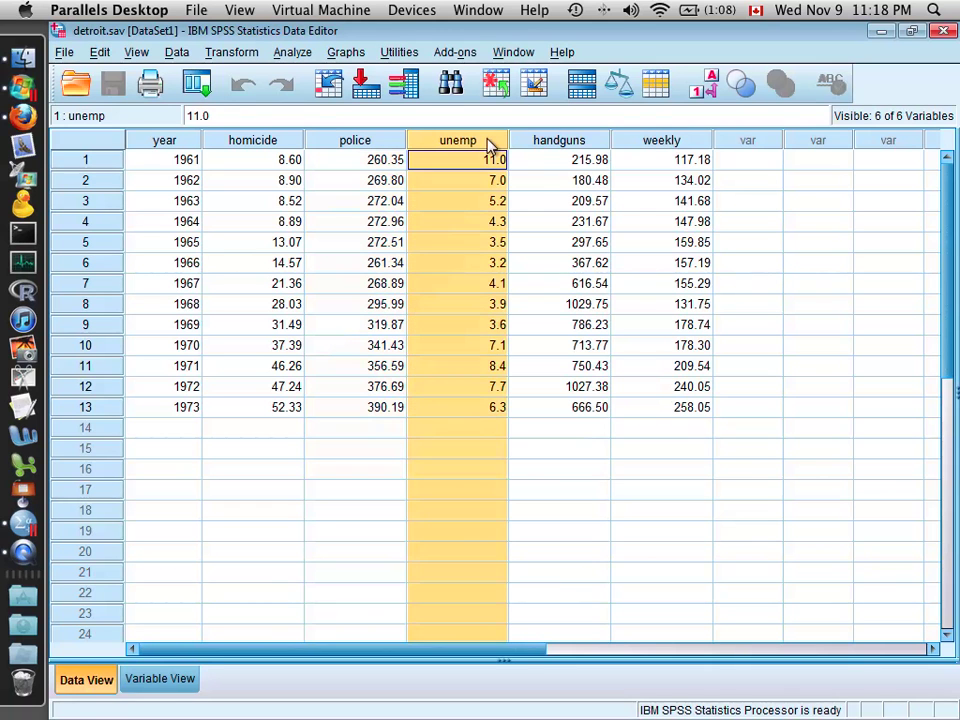
{"action": "left_click", "coordinate": [561, 145]}
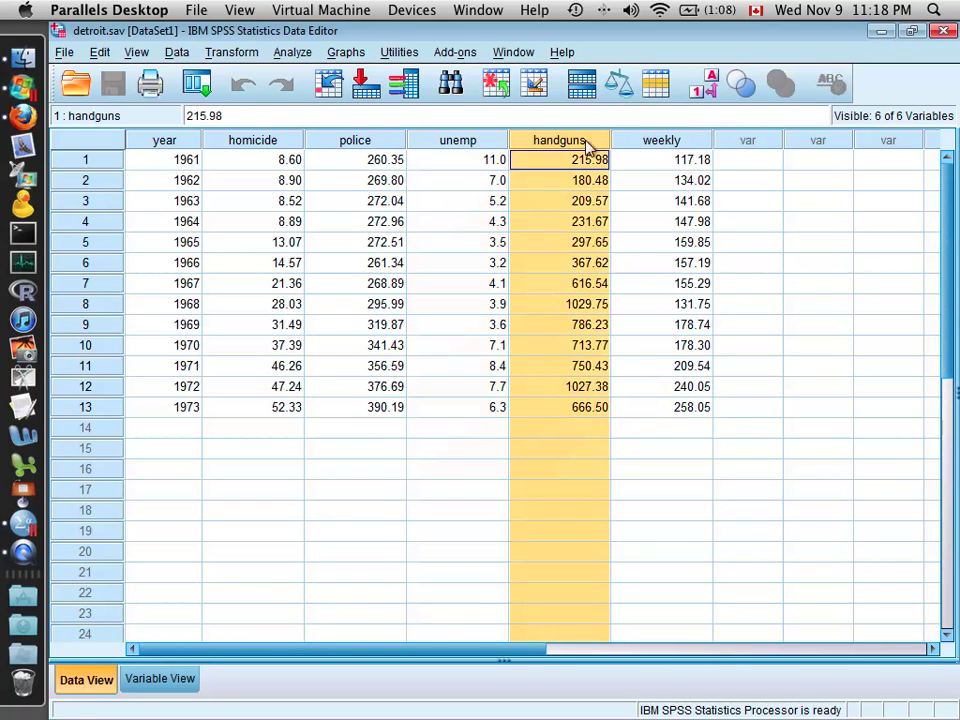
{"action": "left_click", "coordinate": [698, 145]}
{"action": "left_click", "coordinate": [706, 204]}
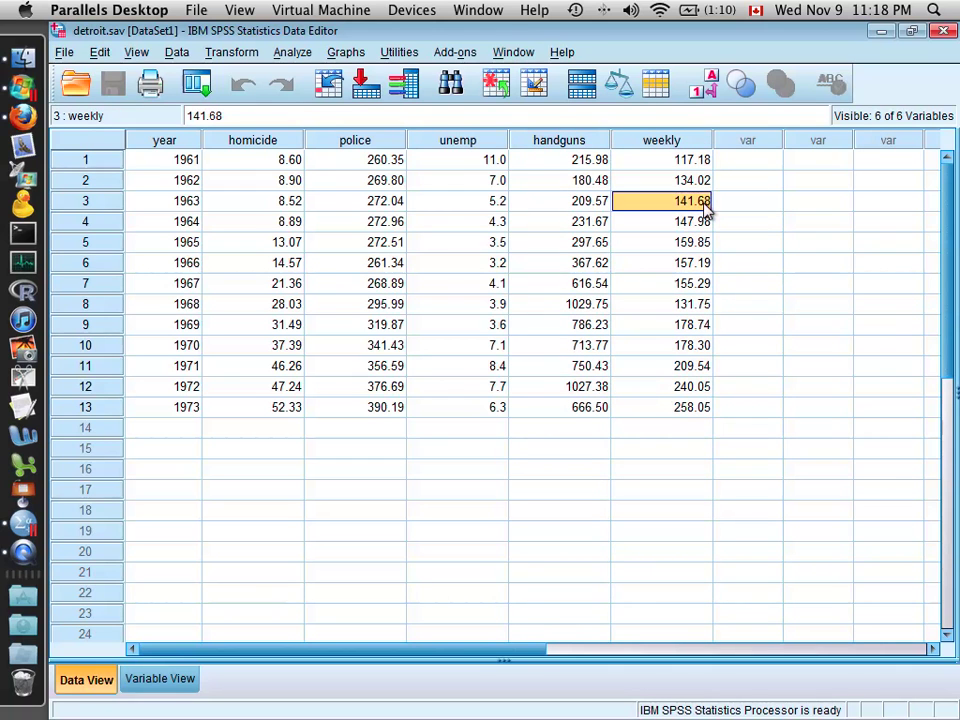
{"action": "left_click", "coordinate": [186, 163]}
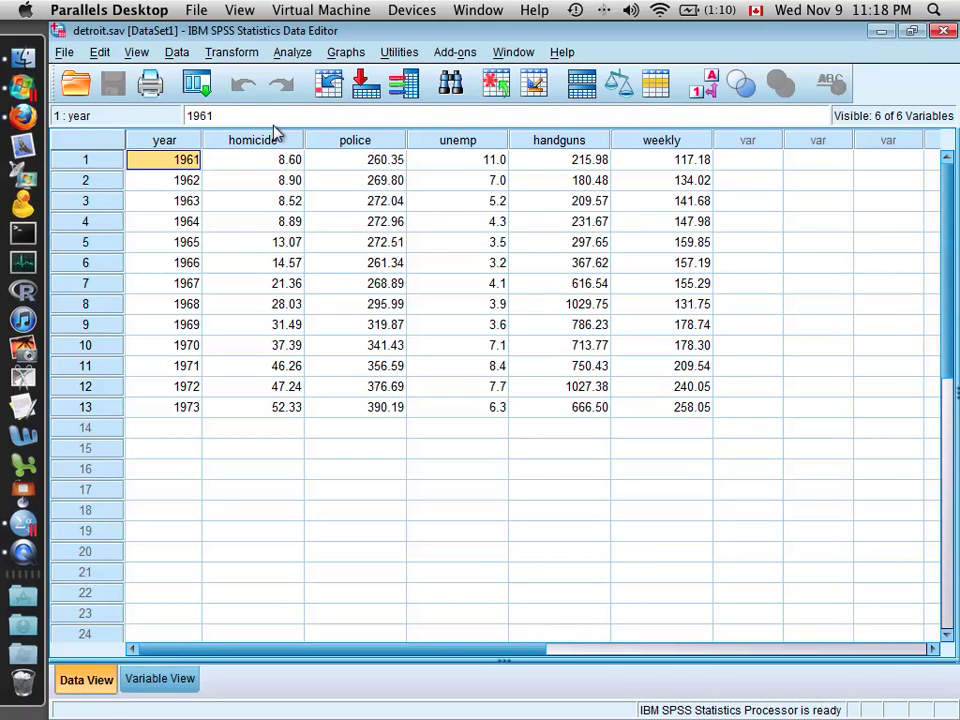
- In Bivariate Correlations, reset the variable list to weekly, handguns and unemp
{"action": "left_click", "coordinate": [306, 58]}
{"action": "mouse_move", "coordinate": [400, 236]}
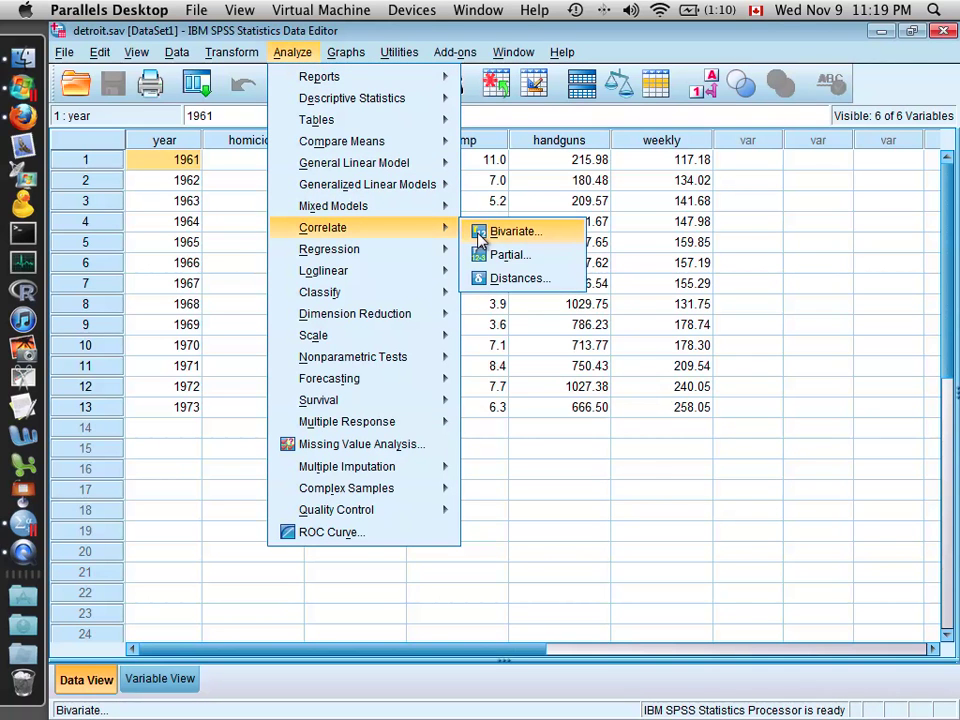
{"action": "left_click", "coordinate": [480, 238]}
{"action": "double_click", "coordinate": [522, 244]}
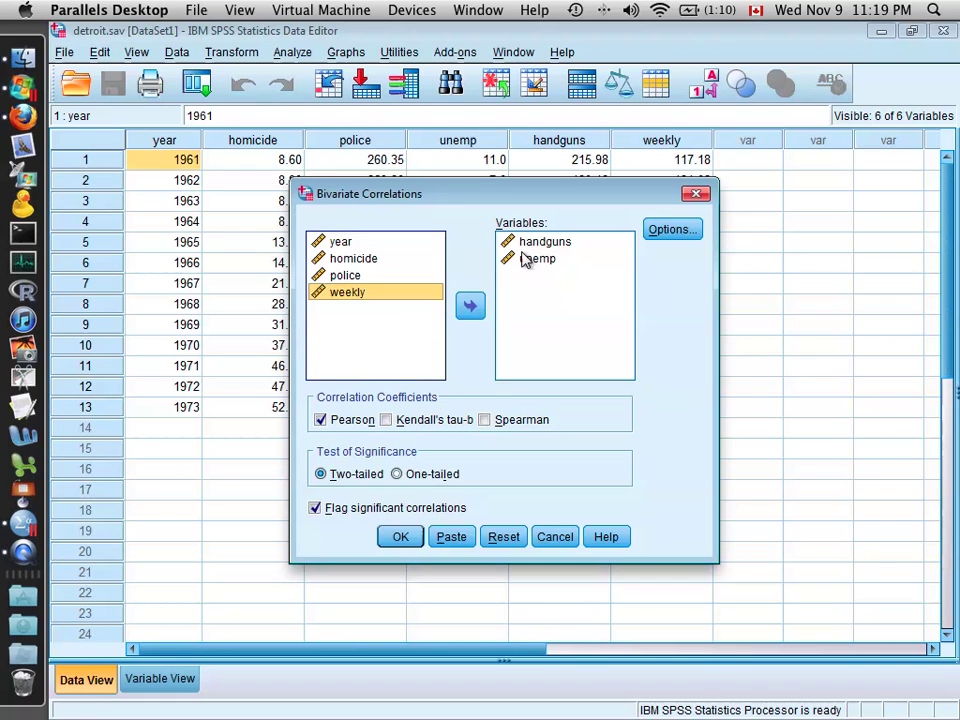
{"action": "double_click", "coordinate": [525, 258]}
{"action": "double_click", "coordinate": [527, 245]}
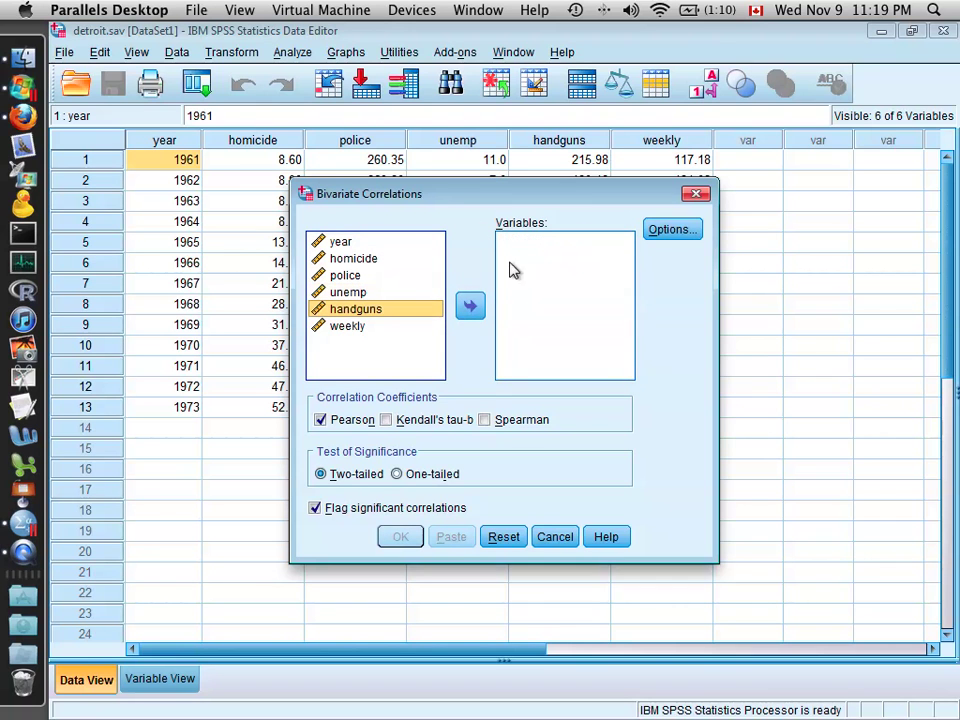
{"action": "double_click", "coordinate": [358, 326]}
{"action": "left_click", "coordinate": [357, 316]}
{"action": "double_click", "coordinate": [357, 312]}
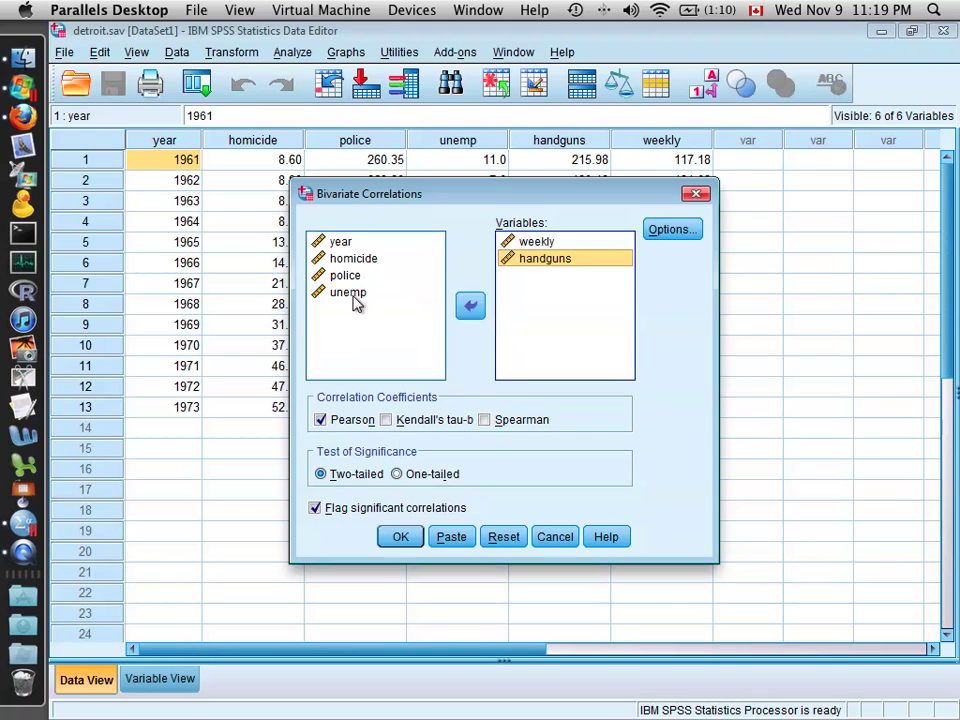
{"action": "double_click", "coordinate": [354, 294]}
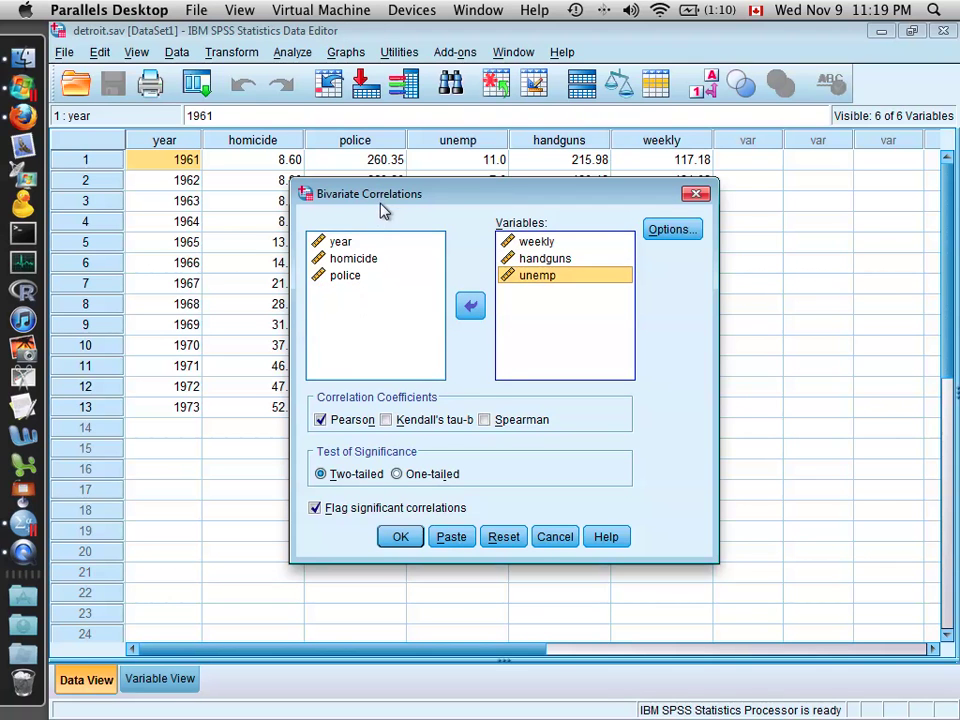
{"action": "left_click_drag", "start_coordinate": [380, 192], "coordinate": [366, 129]}
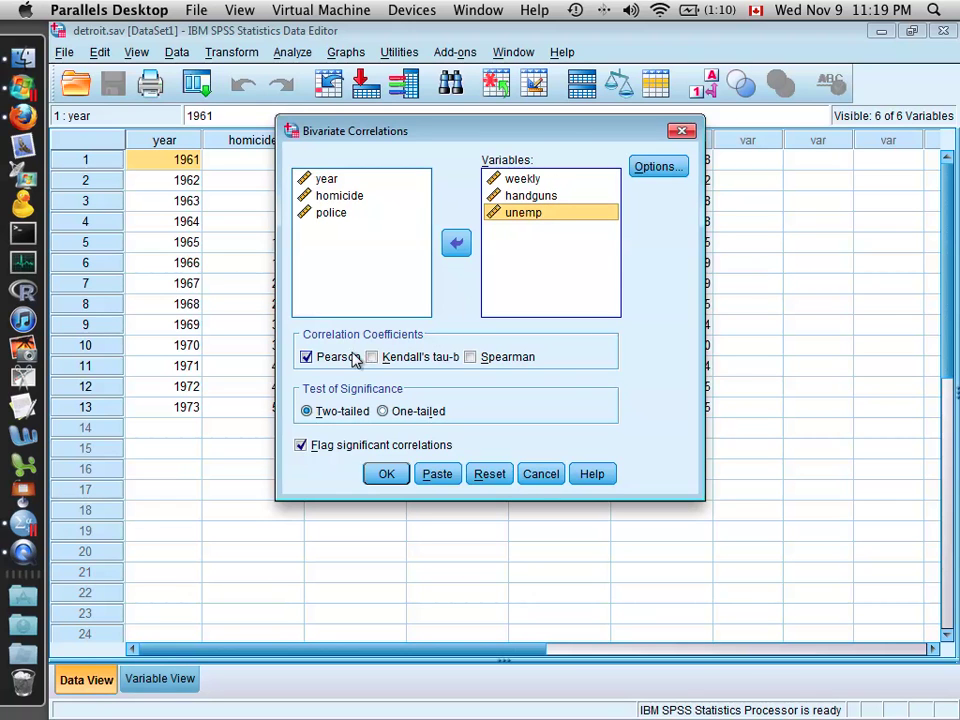
- Keep only Pearson with a two-tailed test and run the correlation
{"action": "left_click", "coordinate": [471, 357]}
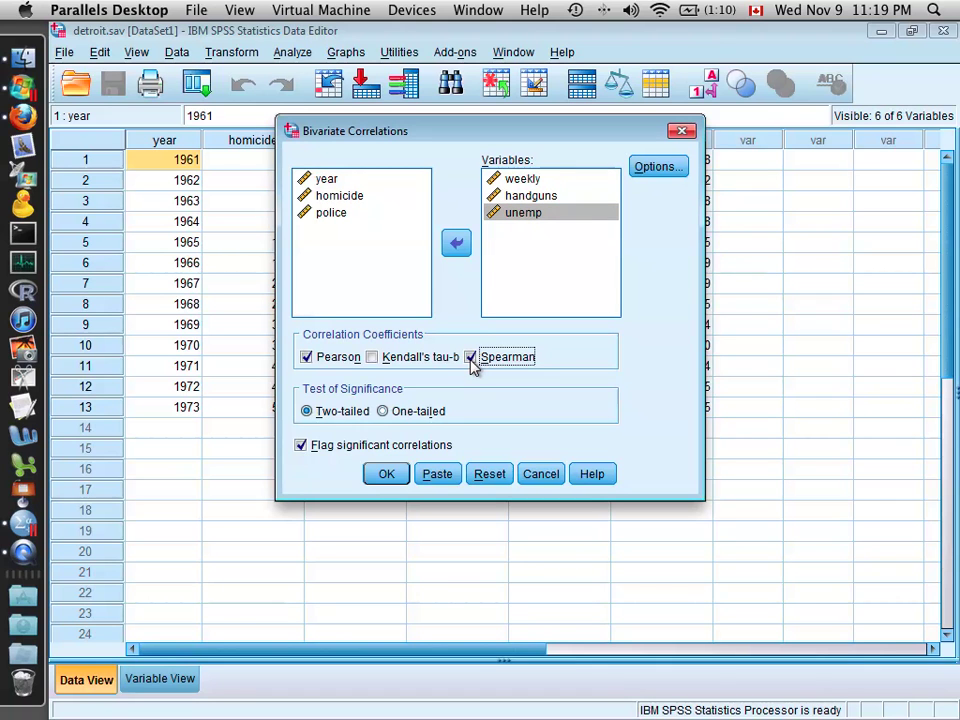
{"action": "left_click", "coordinate": [471, 358]}
{"action": "left_click", "coordinate": [383, 411]}
{"action": "left_click", "coordinate": [341, 420]}
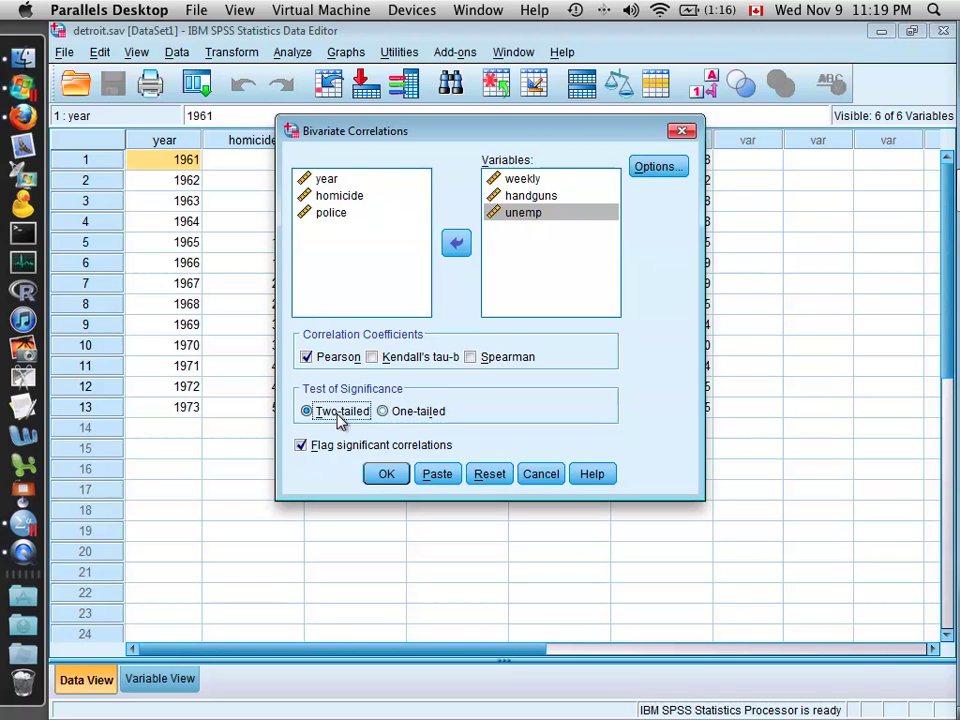
{"action": "left_click", "coordinate": [388, 474]}
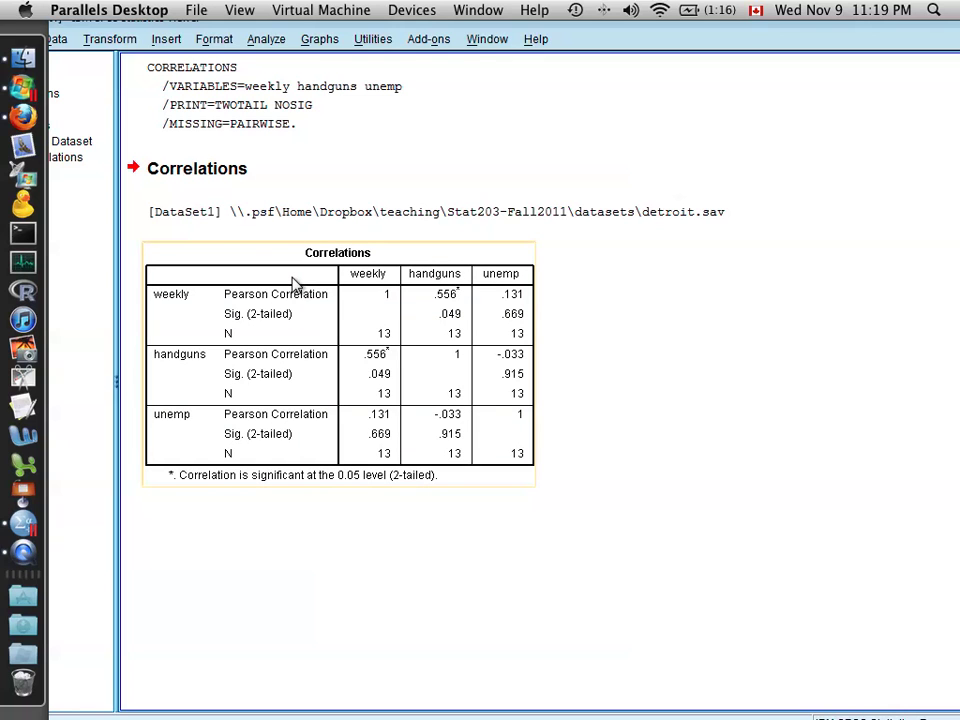
{"action": "left_click", "coordinate": [295, 318]}
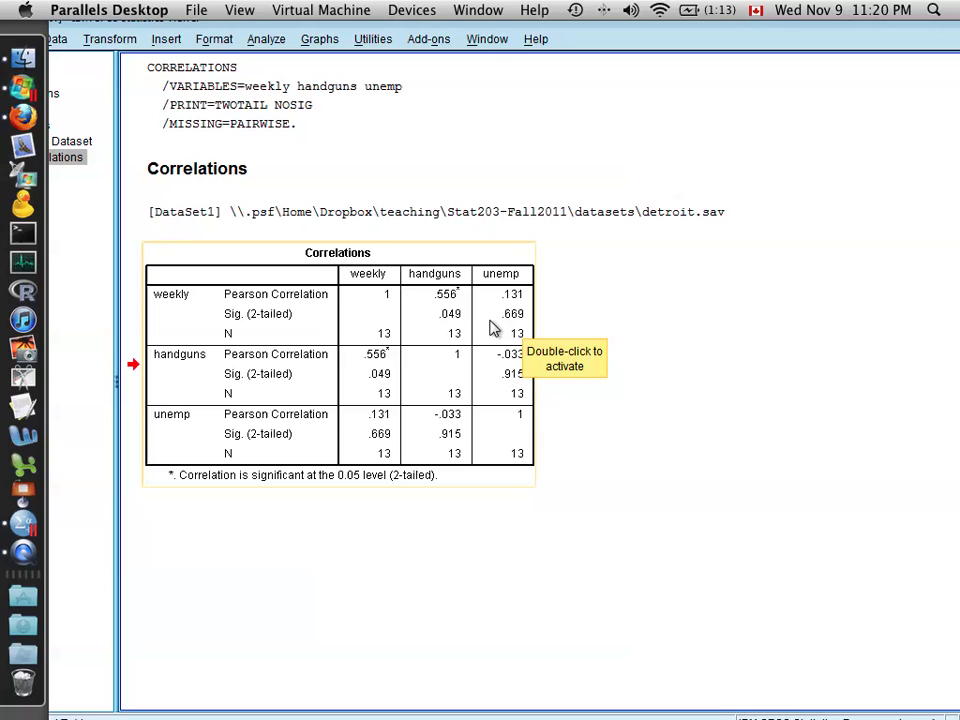
{"action": "left_click", "coordinate": [443, 326]}
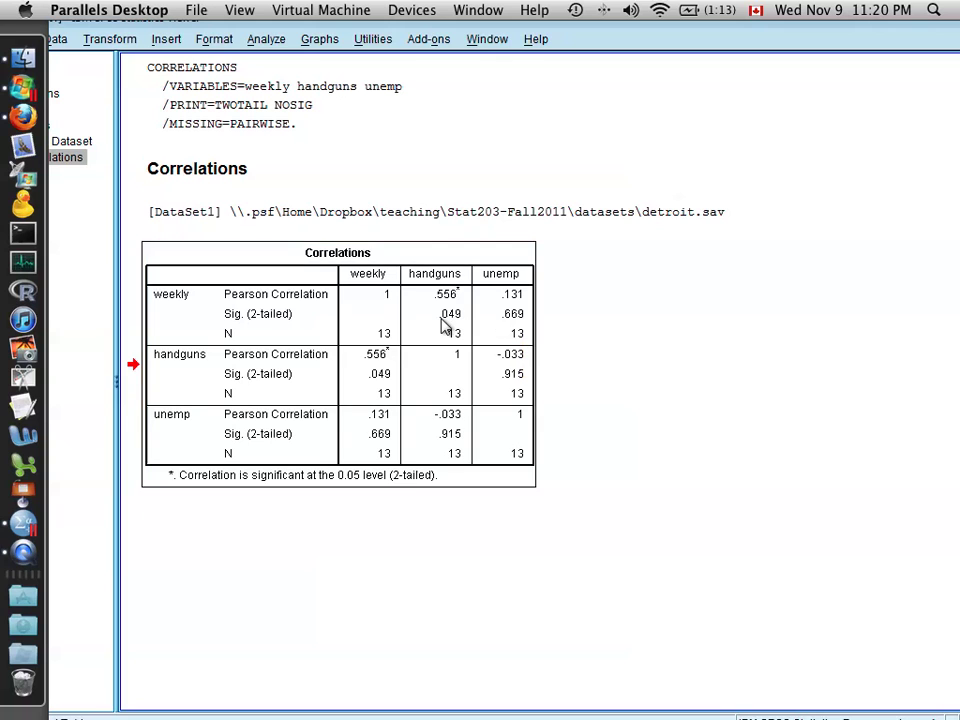
{"action": "left_click", "coordinate": [236, 317]}
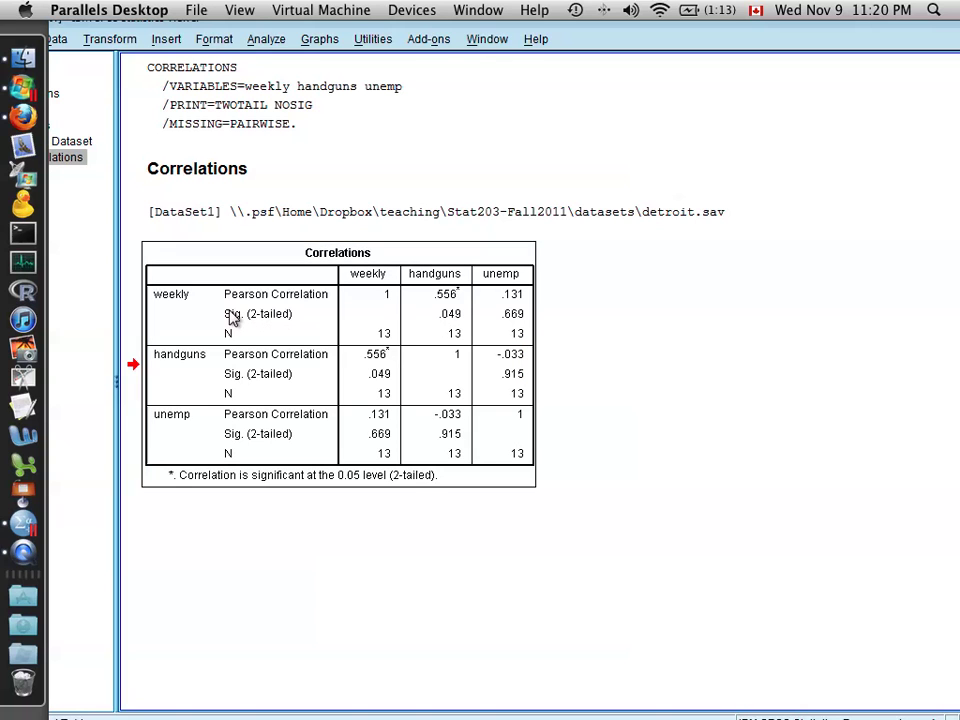
{"action": "left_click", "coordinate": [465, 323]}
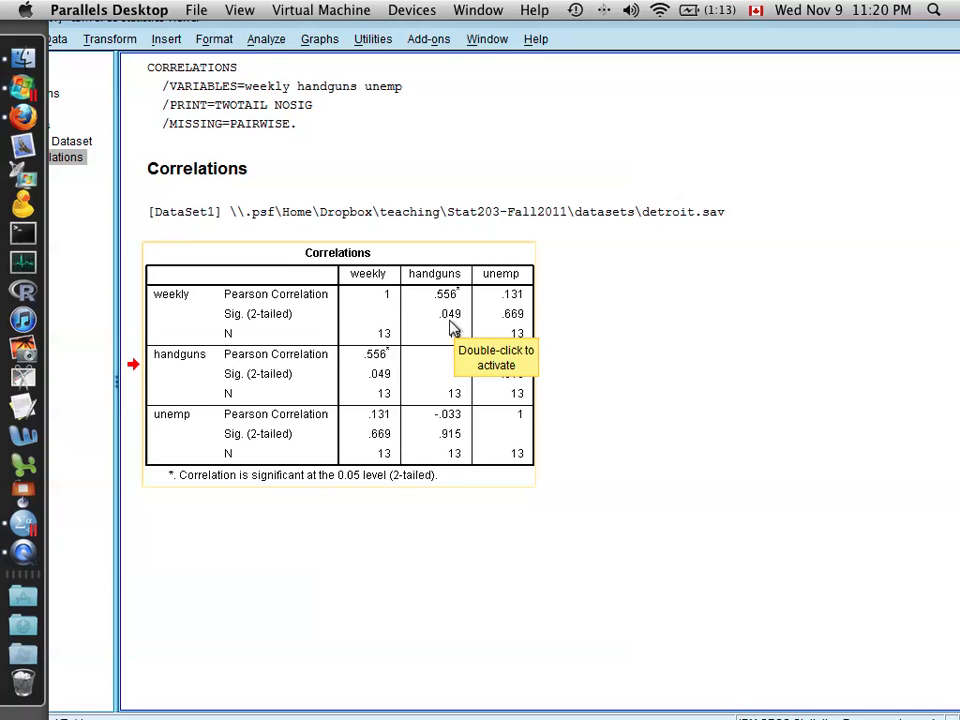
{"action": "left_click", "coordinate": [196, 368]}
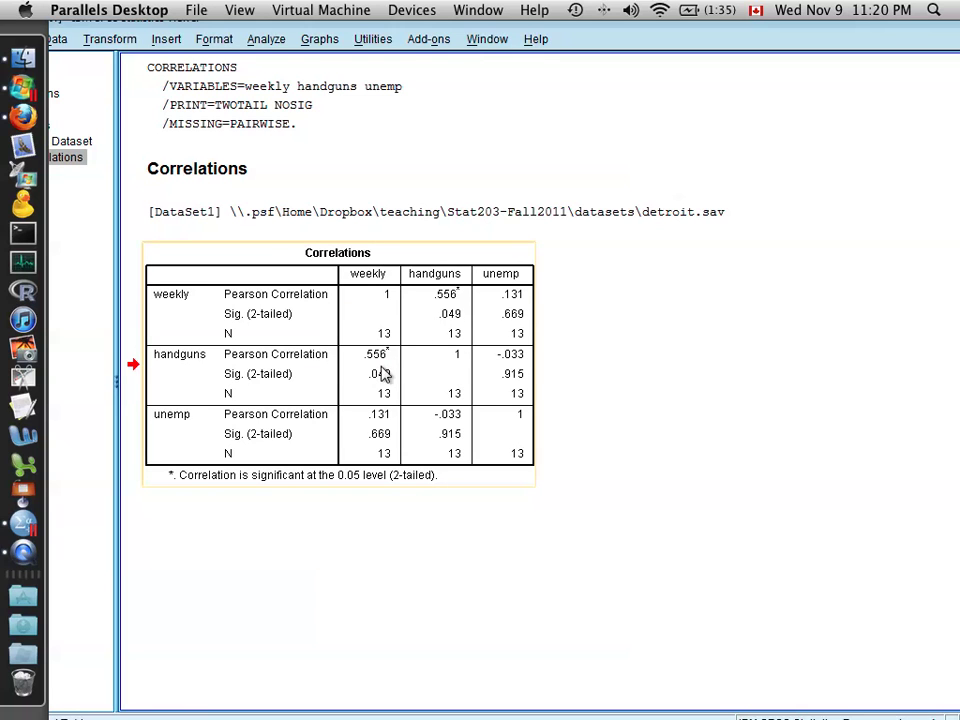
{"action": "left_click", "coordinate": [516, 374]}
{"action": "left_click", "coordinate": [523, 366]}
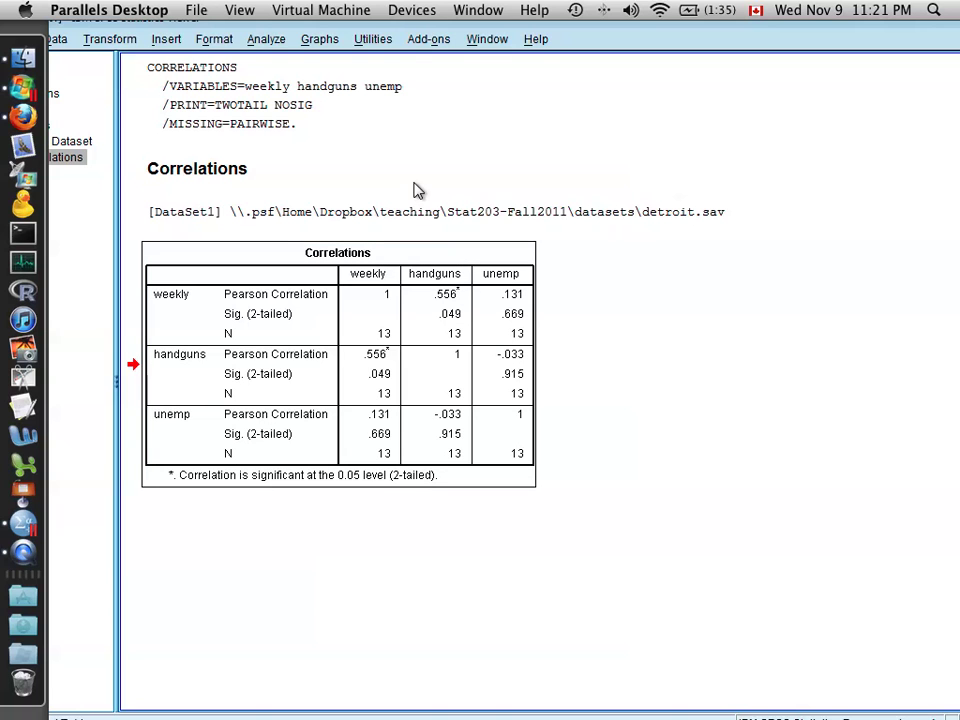
- Open Linear Regression and clear the previous dependent and independent variables
{"action": "left_click", "coordinate": [270, 42]}
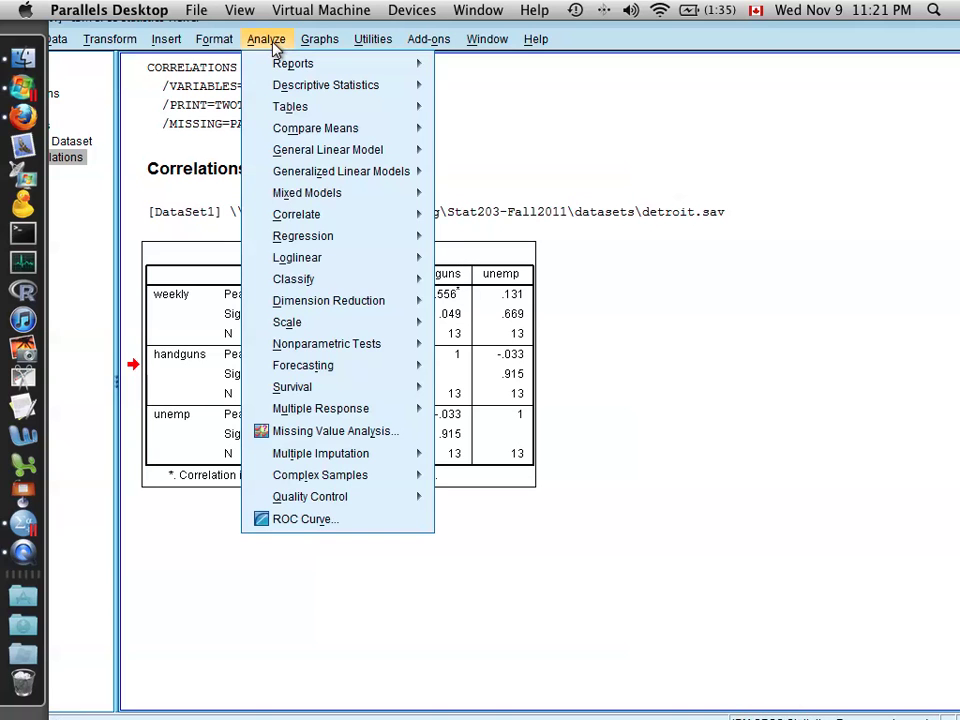
{"action": "mouse_move", "coordinate": [319, 244]}
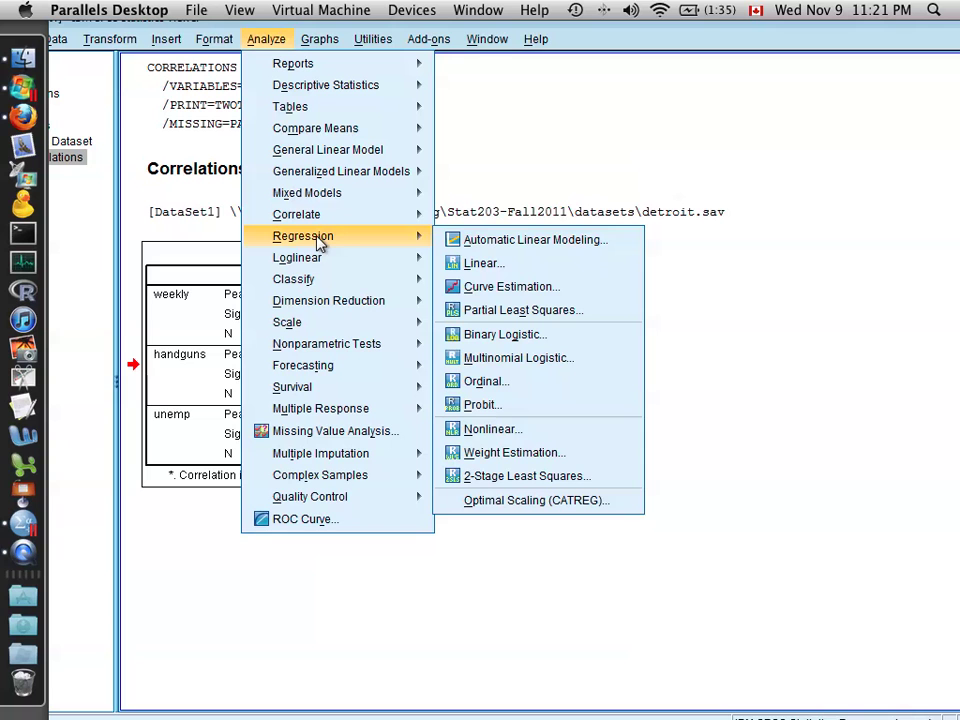
{"action": "left_click", "coordinate": [482, 262]}
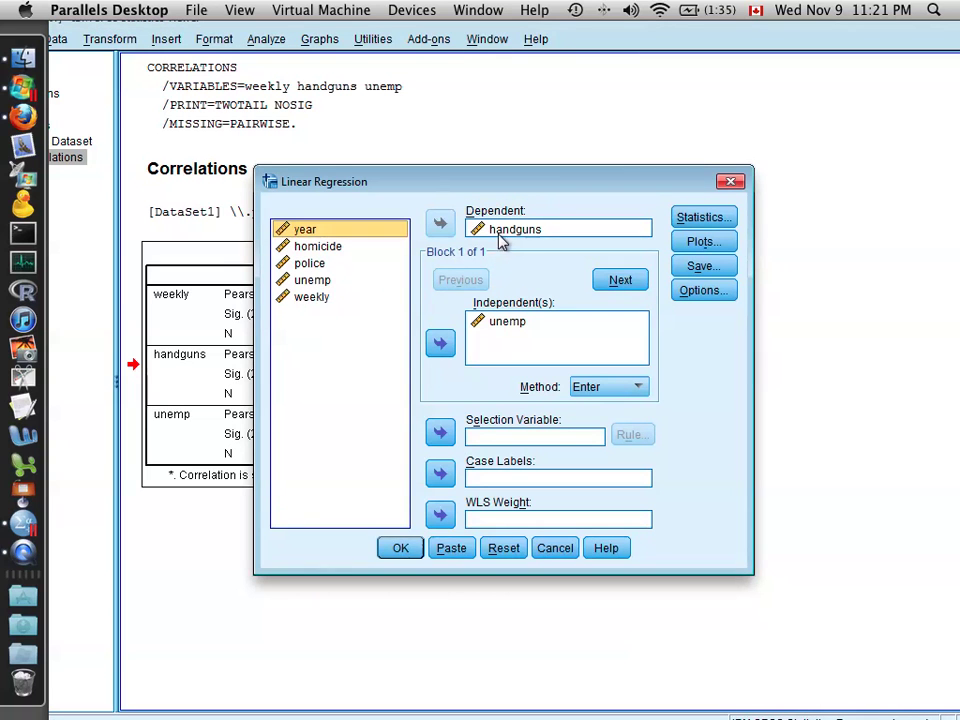
{"action": "double_click", "coordinate": [501, 231]}
{"action": "double_click", "coordinate": [500, 324]}
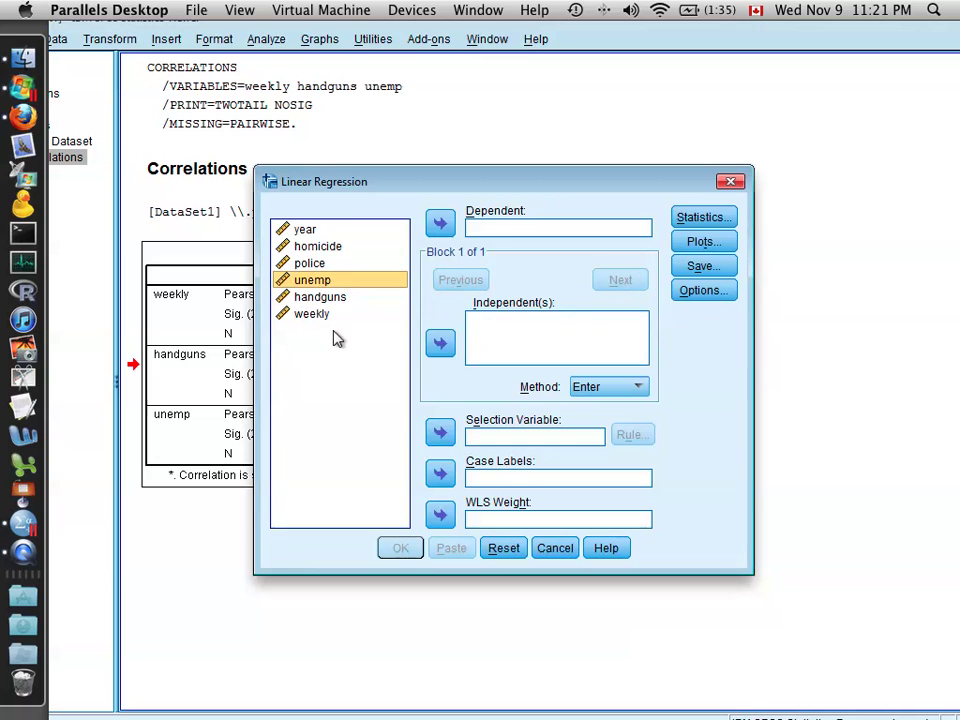
{"action": "left_click_drag", "start_coordinate": [349, 178], "coordinate": [290, 89]}
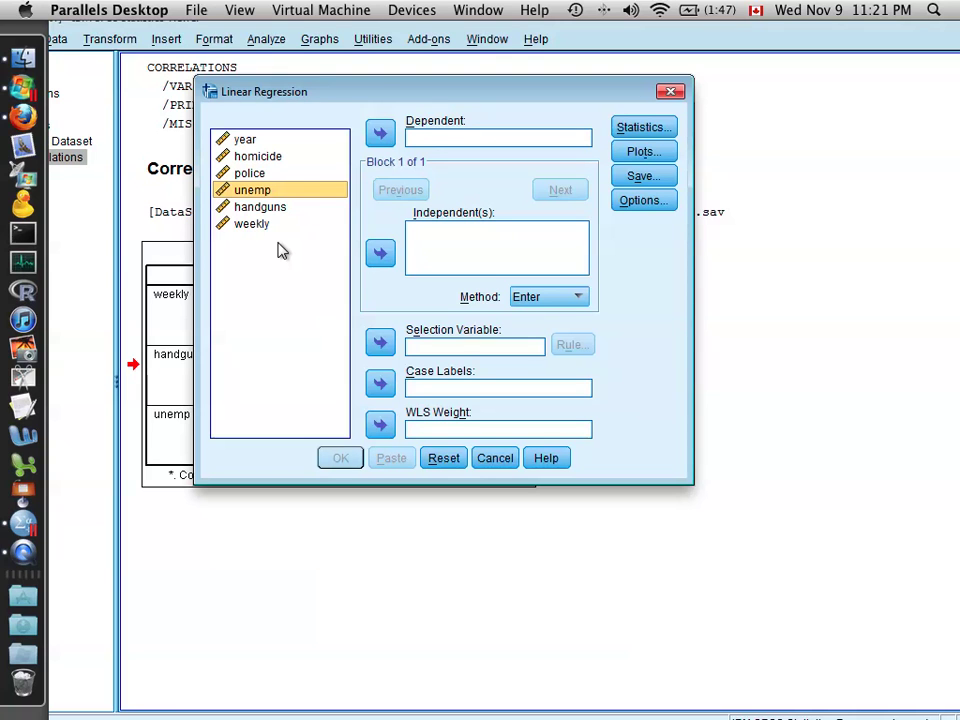
- Set handguns as dependent and unemp as independent, then run the regression
{"action": "left_click", "coordinate": [321, 189]}
{"action": "left_click", "coordinate": [272, 209]}
{"action": "left_click_drag", "start_coordinate": [255, 213], "coordinate": [444, 146]}
{"action": "left_click", "coordinate": [259, 191]}
{"action": "left_click_drag", "start_coordinate": [259, 191], "coordinate": [458, 253]}
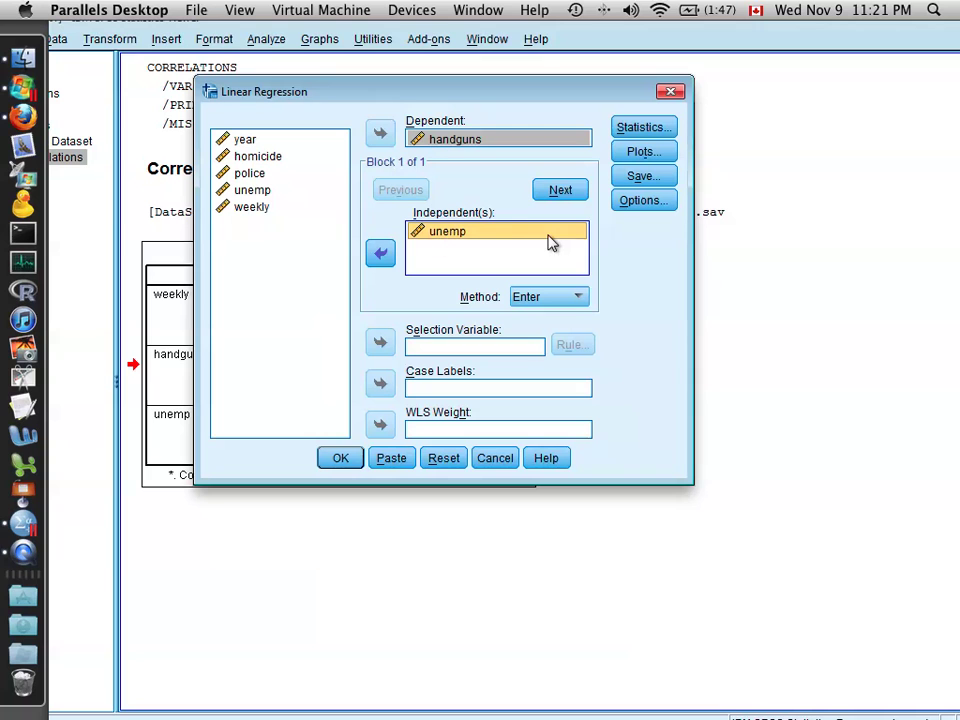
{"action": "left_click", "coordinate": [430, 142]}
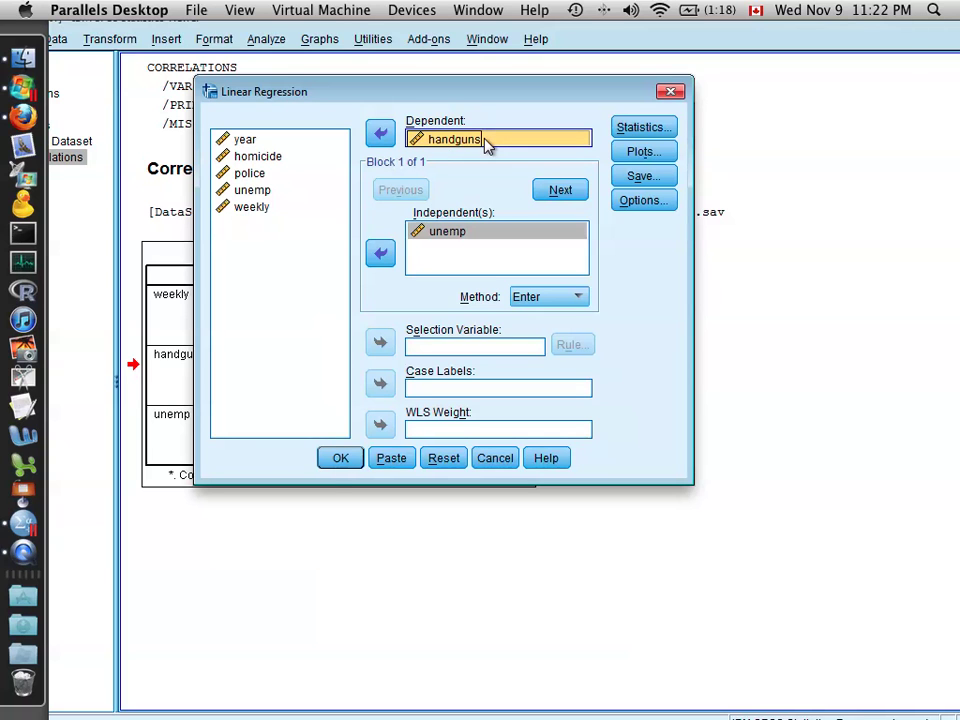
{"action": "left_click", "coordinate": [334, 460]}
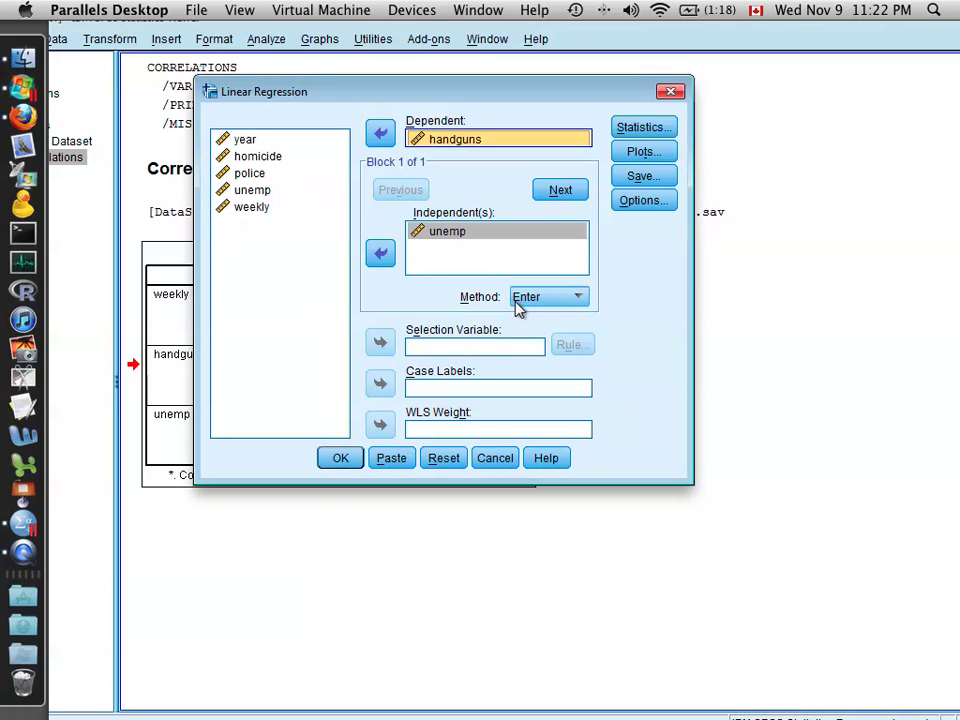
{"action": "left_click", "coordinate": [337, 457]}
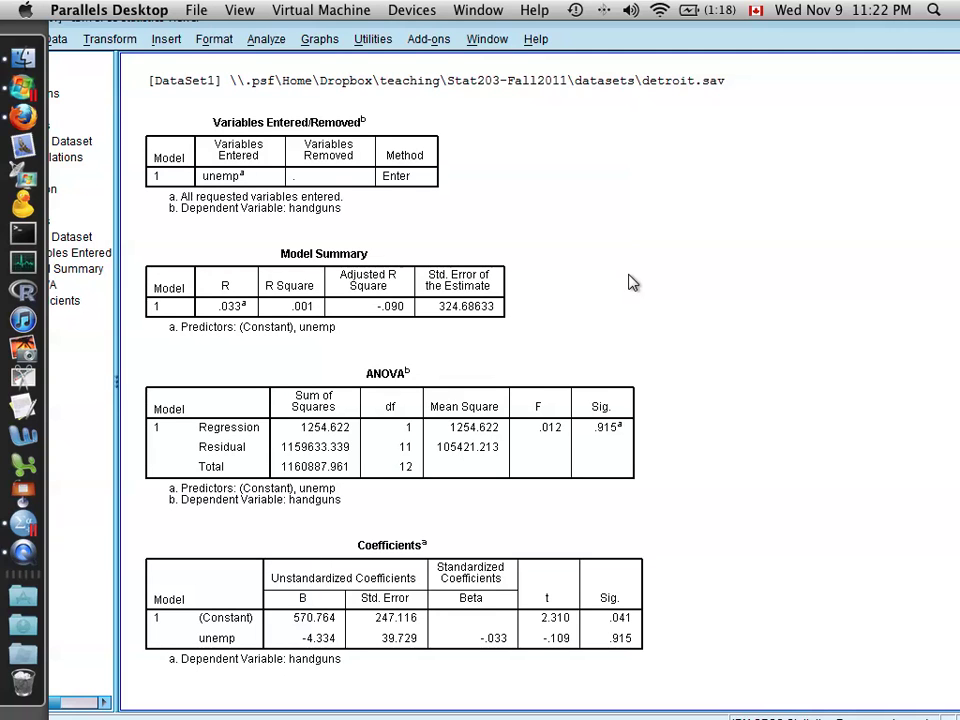
{"action": "left_click", "coordinate": [431, 214]}
{"action": "left_click", "coordinate": [316, 170]}
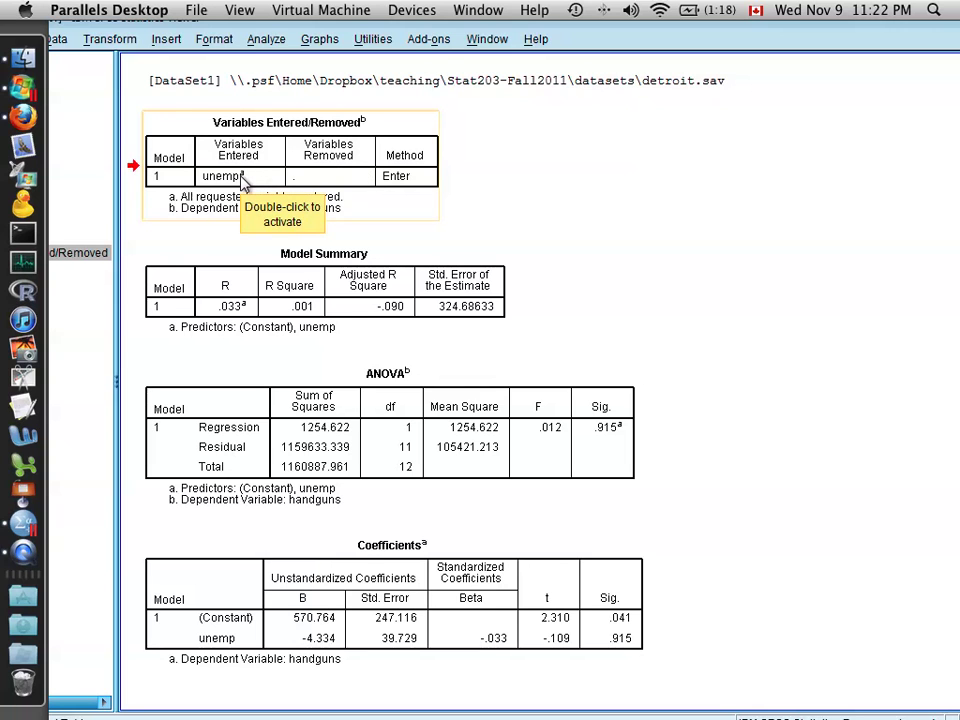
{"action": "left_click", "coordinate": [246, 279]}
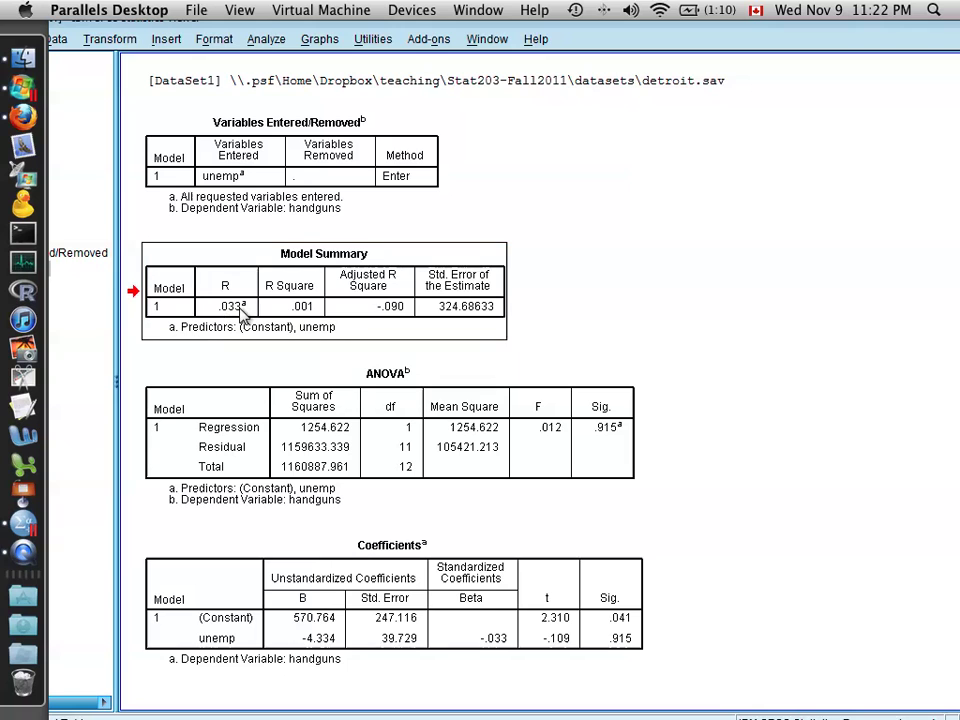
{"action": "left_click", "coordinate": [232, 300]}
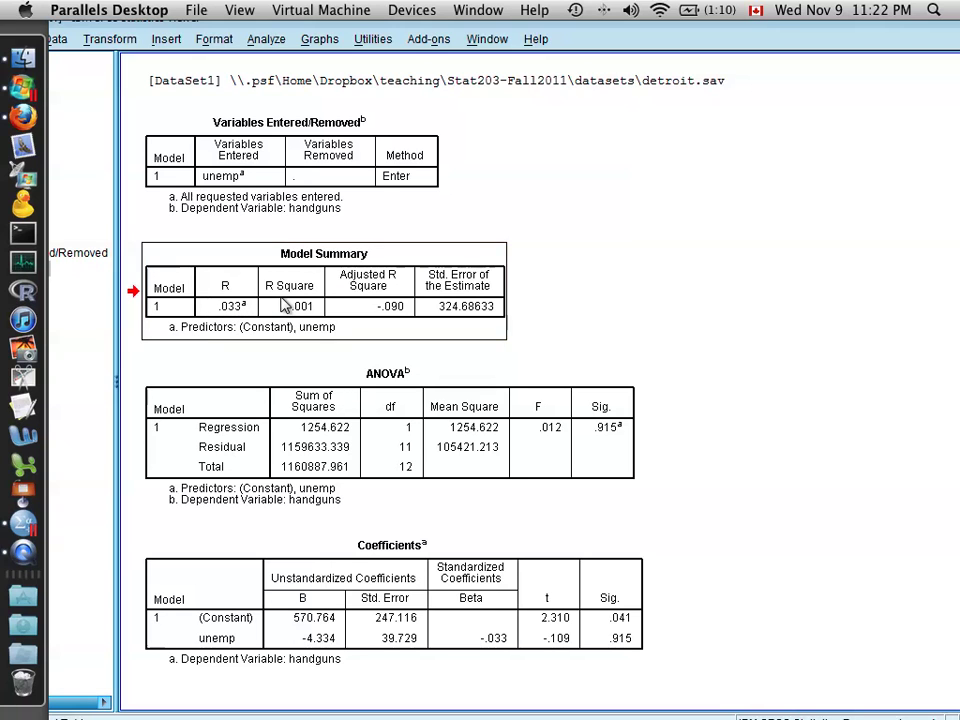
{"action": "left_click", "coordinate": [290, 307]}
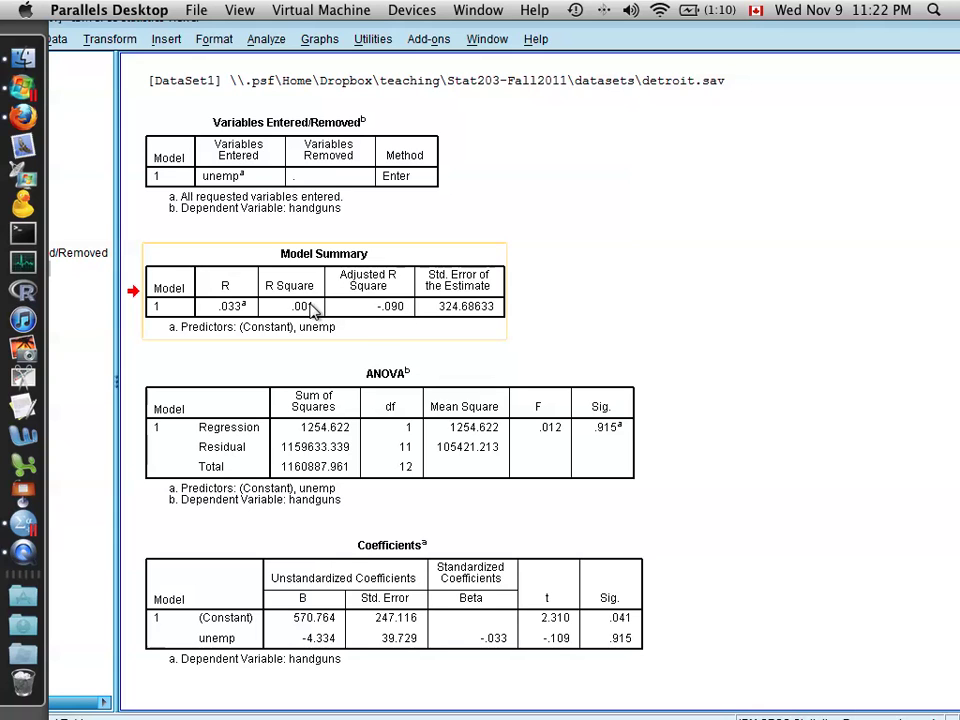
{"action": "left_click", "coordinate": [311, 311]}
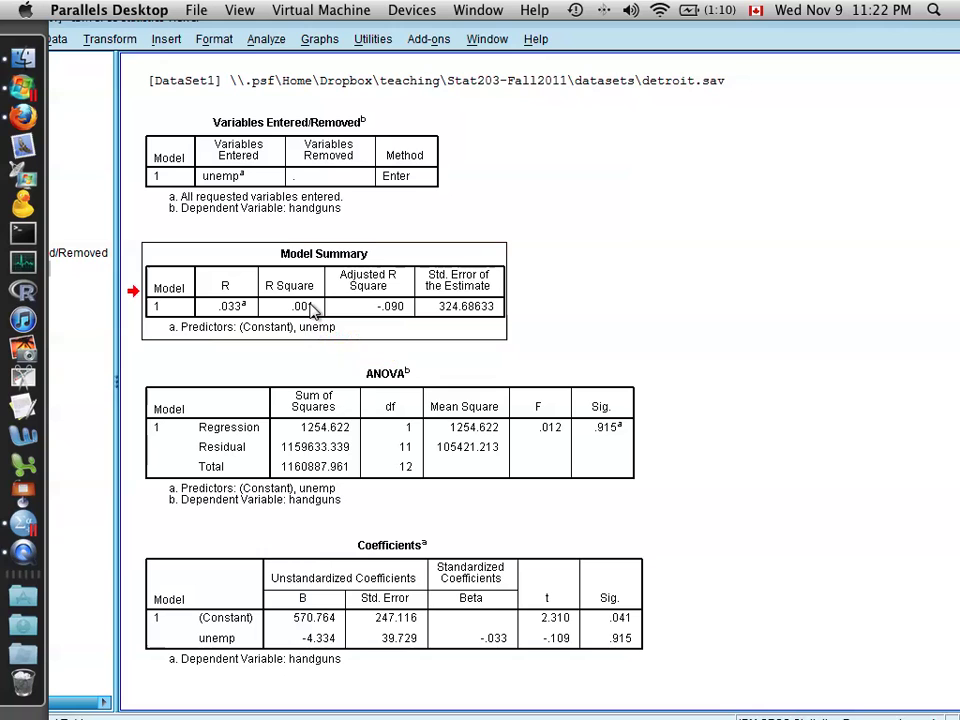
{"action": "left_click", "coordinate": [313, 426]}
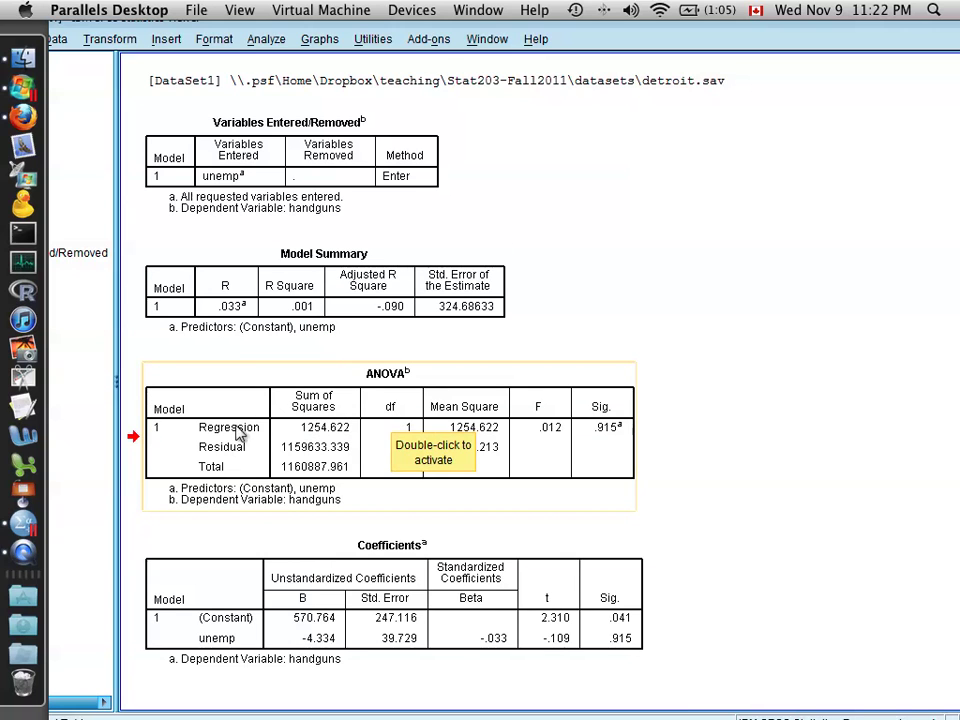
{"action": "left_click", "coordinate": [422, 470]}
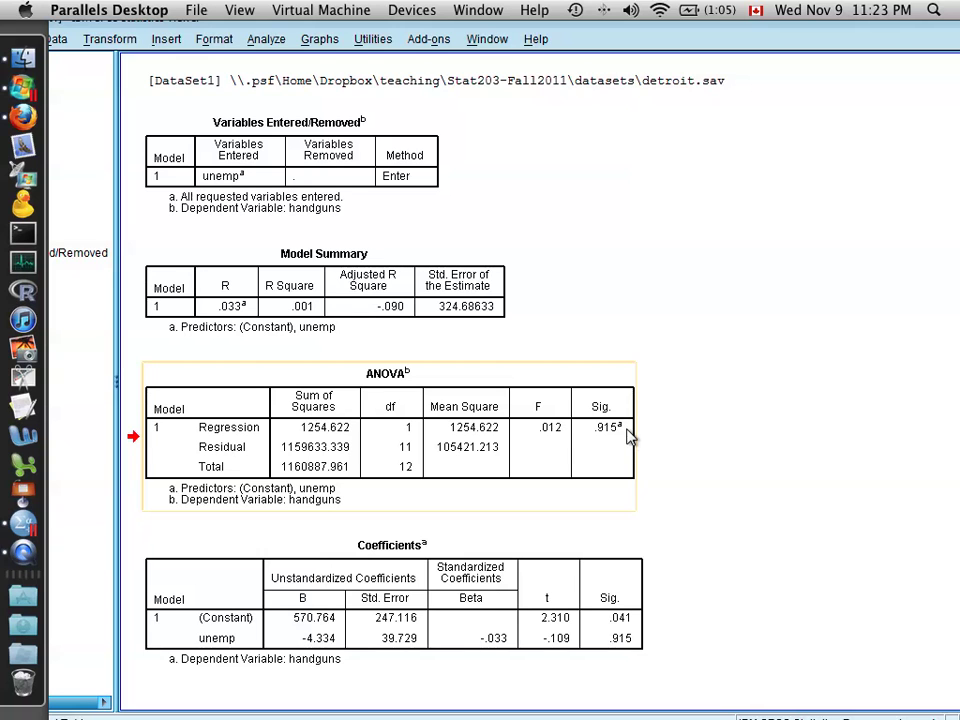
{"action": "left_click", "coordinate": [407, 598]}
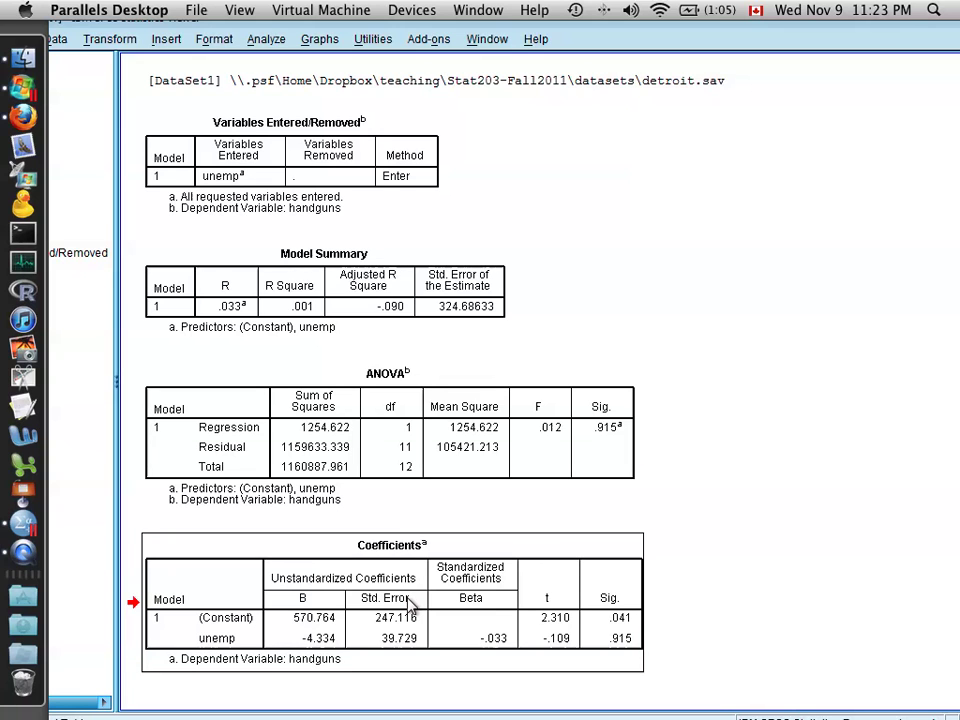
{"action": "double_click", "coordinate": [405, 598]}
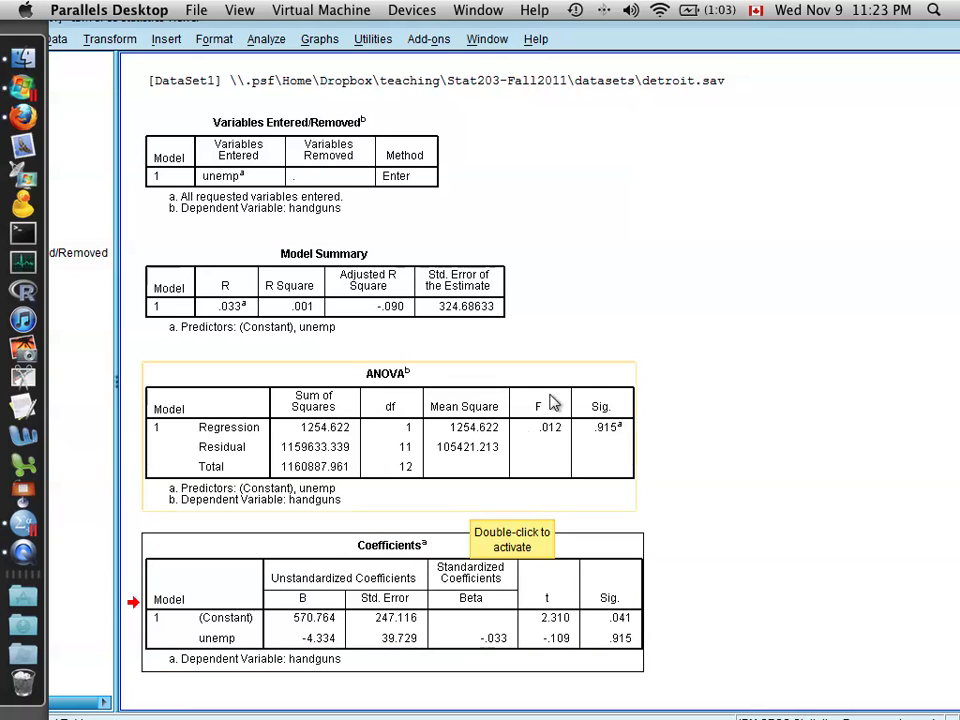
- Open Chart Builder and show the Scatter/Dot chart gallery
{"action": "left_click", "coordinate": [322, 40]}
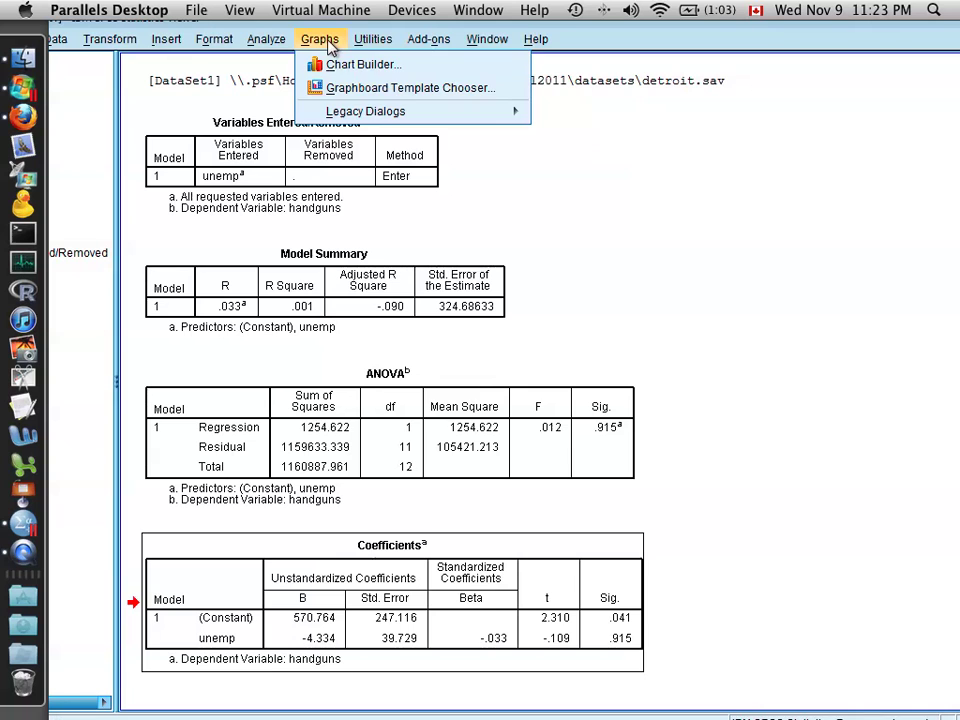
{"action": "left_click", "coordinate": [334, 64]}
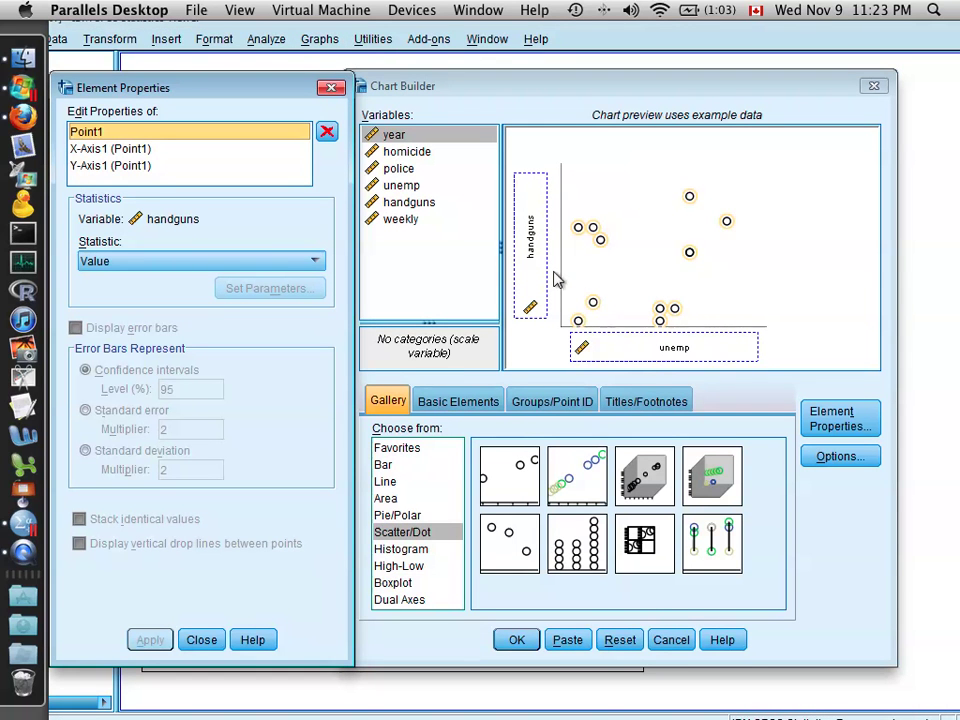
{"action": "left_click", "coordinate": [415, 515]}
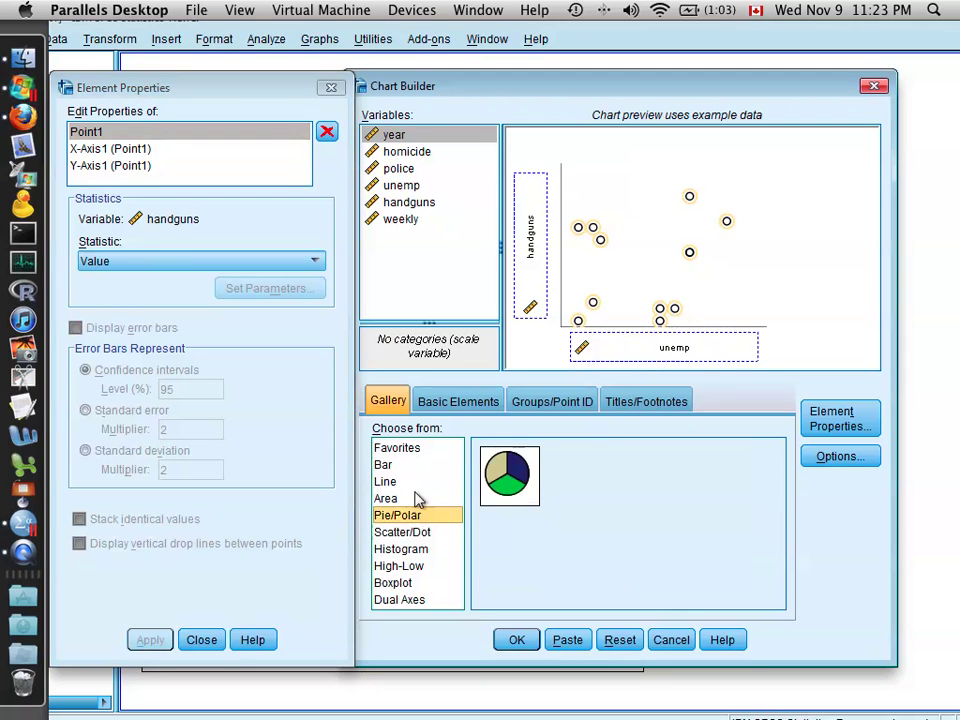
{"action": "left_click", "coordinate": [419, 499]}
{"action": "left_click", "coordinate": [424, 465]}
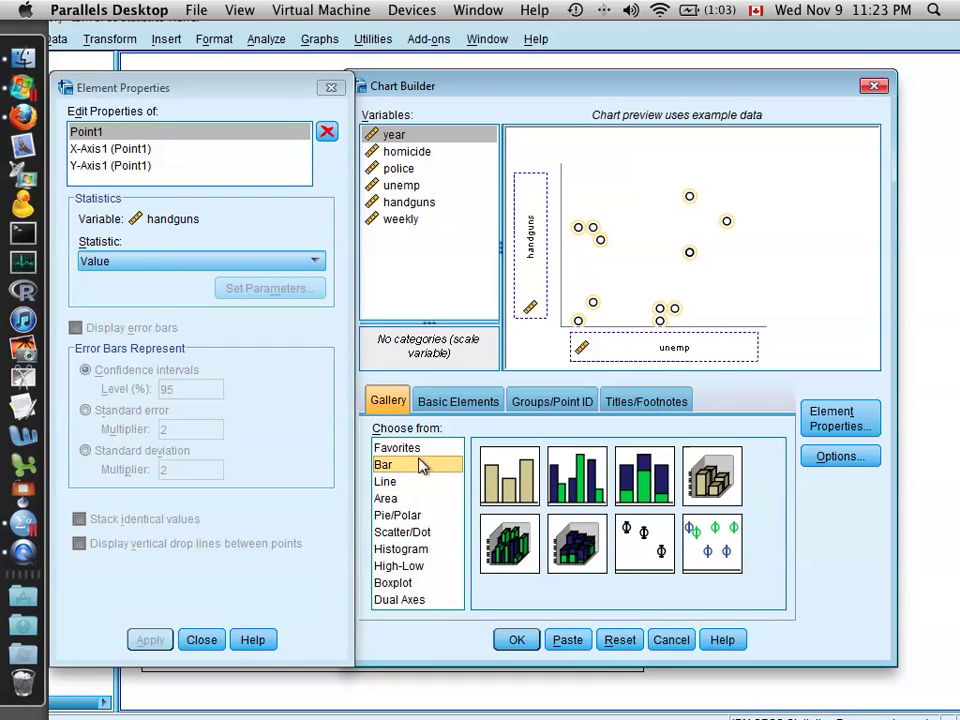
{"action": "key", "text": "Up"}
{"action": "left_click", "coordinate": [420, 532]}
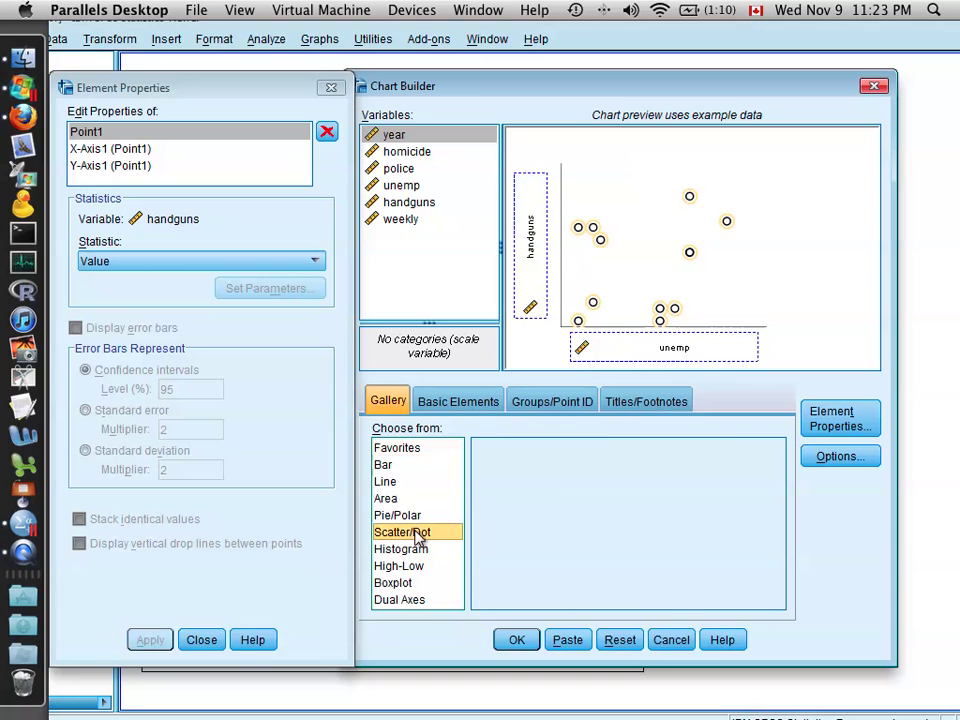
- Use Simple Scatter with unemp on the x-axis and handguns on the y-axis
{"action": "left_click_drag", "start_coordinate": [507, 487], "coordinate": [652, 247]}
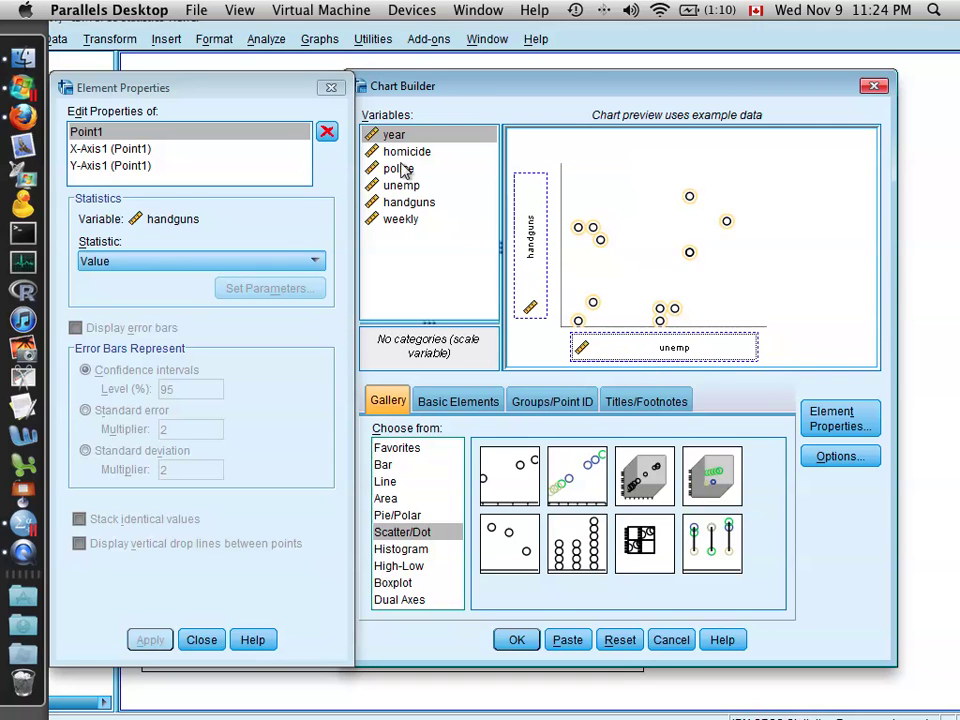
{"action": "left_click_drag", "start_coordinate": [401, 185], "coordinate": [646, 348]}
{"action": "left_click_drag", "start_coordinate": [430, 205], "coordinate": [527, 253]}
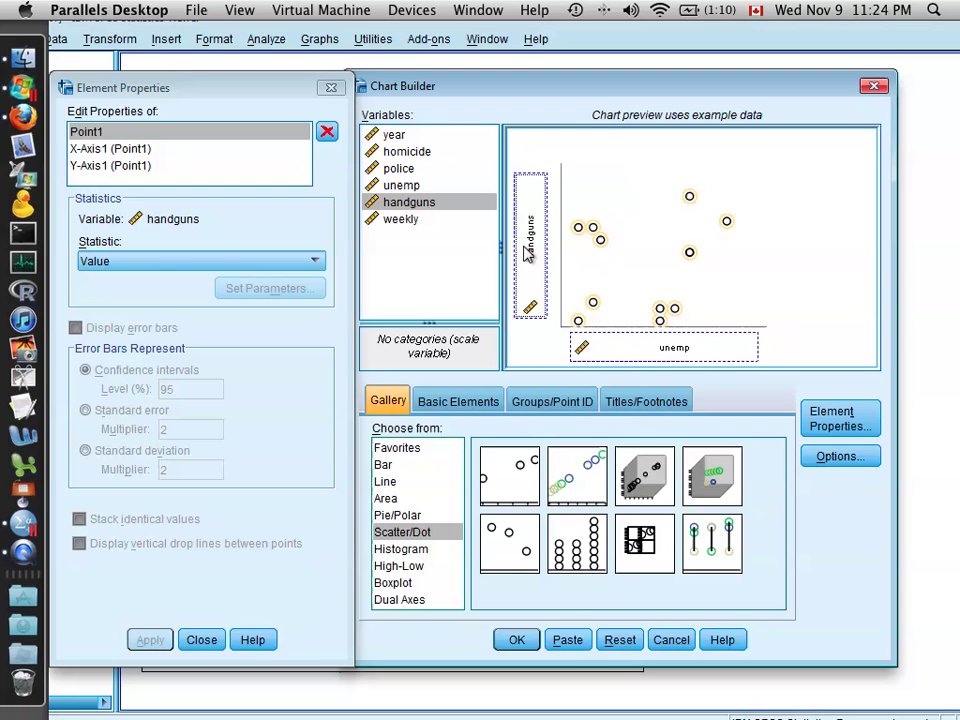
- Create the handguns-versus-unemp scatterplot and scroll the output down to it
{"action": "left_click", "coordinate": [512, 641]}
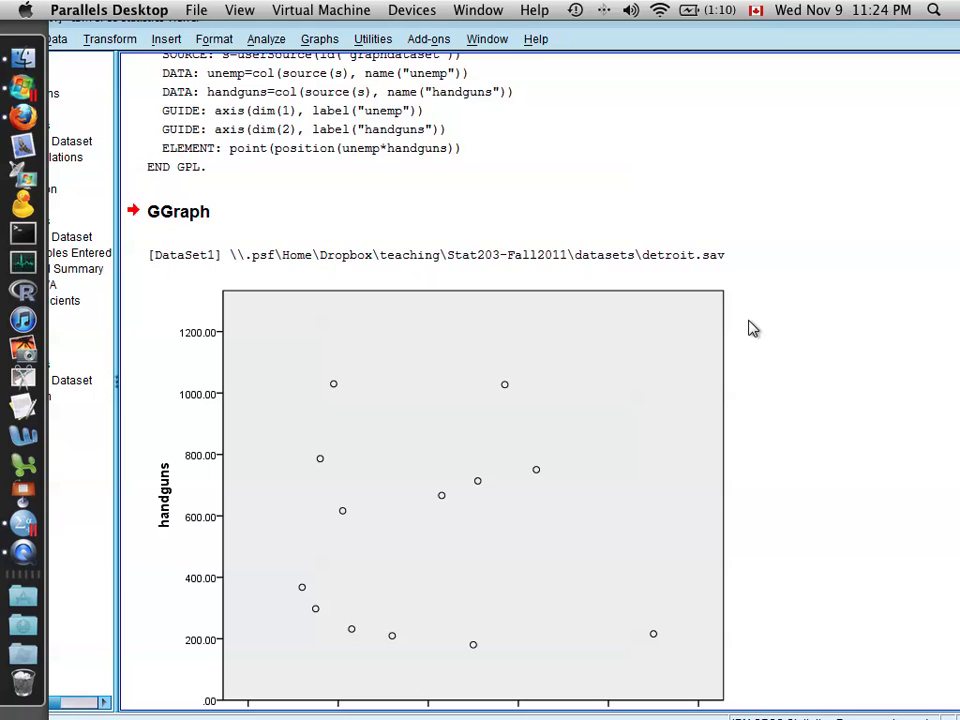
{"action": "scroll", "coordinate": [757, 327], "scroll_direction": "down", "scroll_amount": 2}
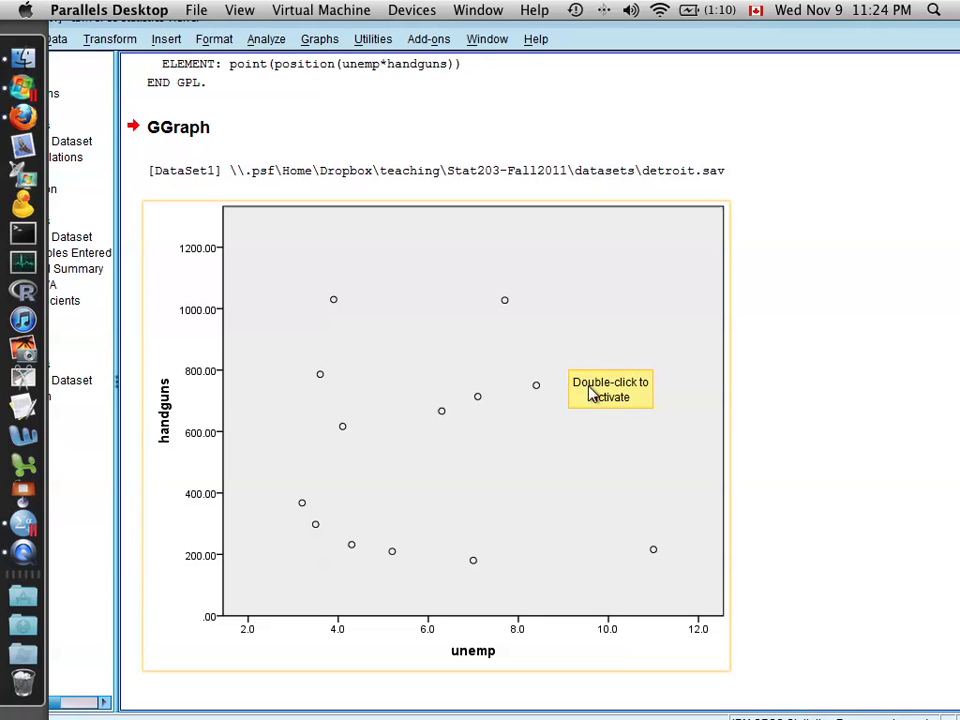
- Open the handguns-versus-unemp scatterplot in the Chart Editor, moved to the left
{"action": "double_click", "coordinate": [463, 363]}
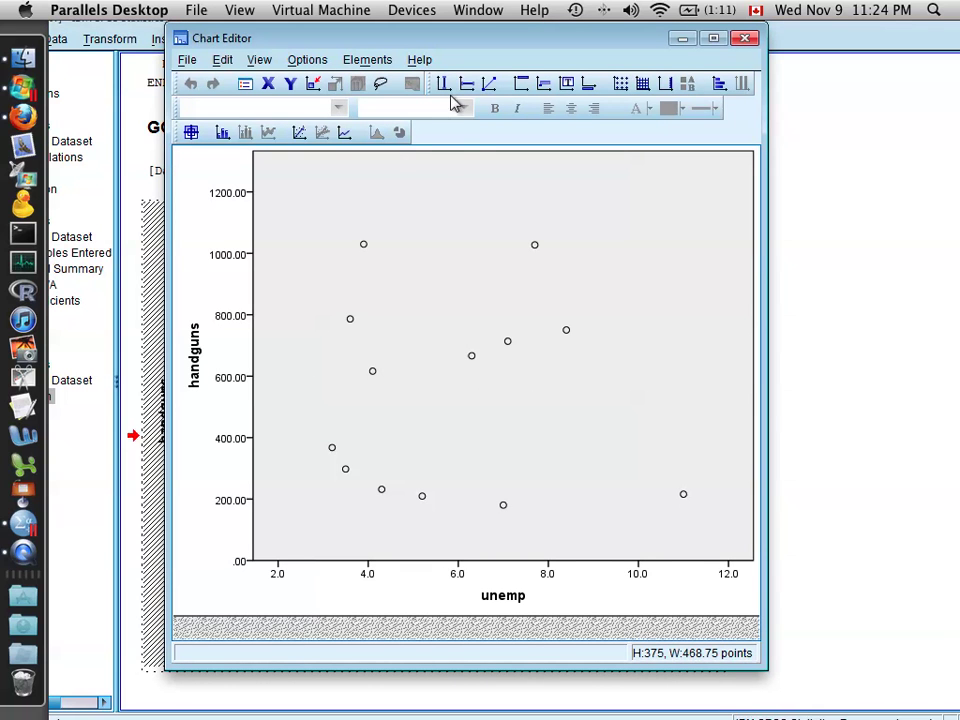
{"action": "left_click_drag", "start_coordinate": [457, 46], "coordinate": [368, 47]}
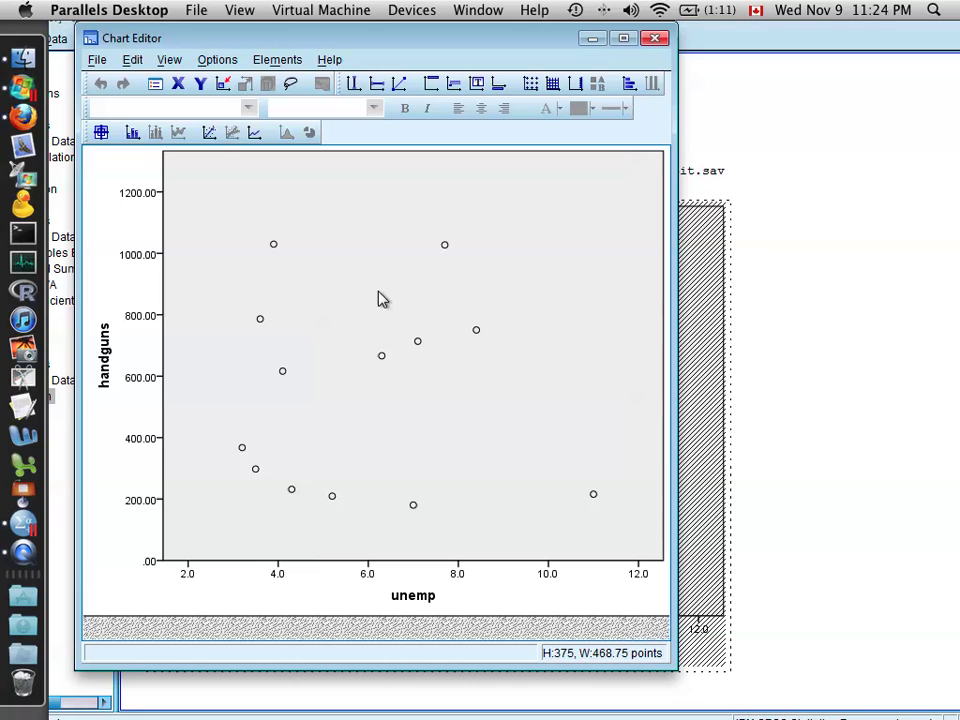
- Add an equation reference line and set it to -4.33 * x + 570.7
{"action": "left_click", "coordinate": [399, 88]}
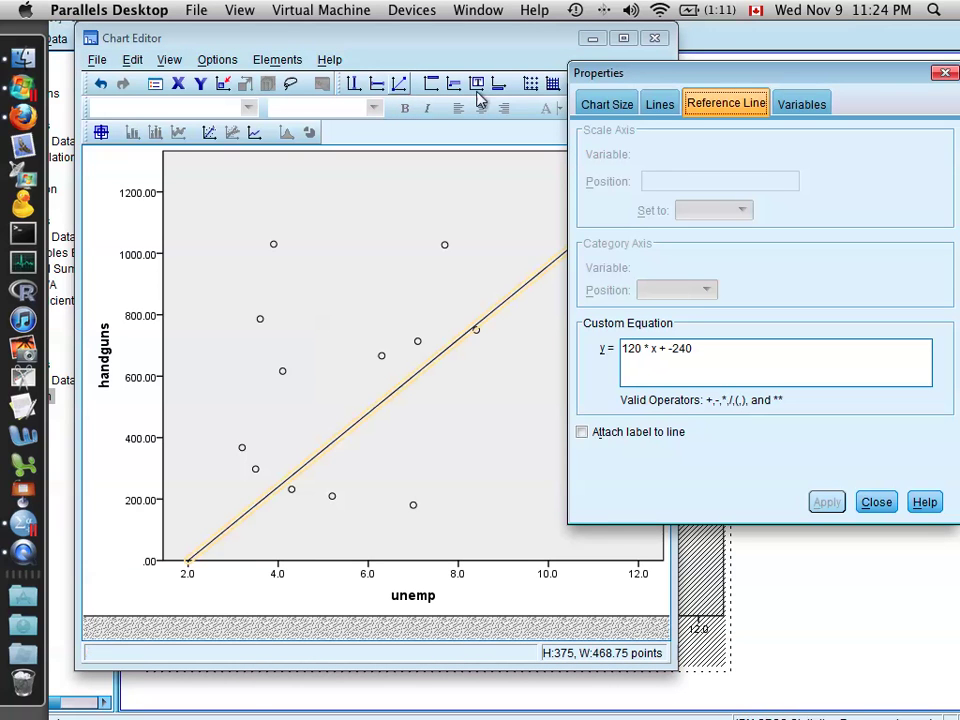
{"action": "left_click_drag", "start_coordinate": [712, 78], "coordinate": [687, 84]}
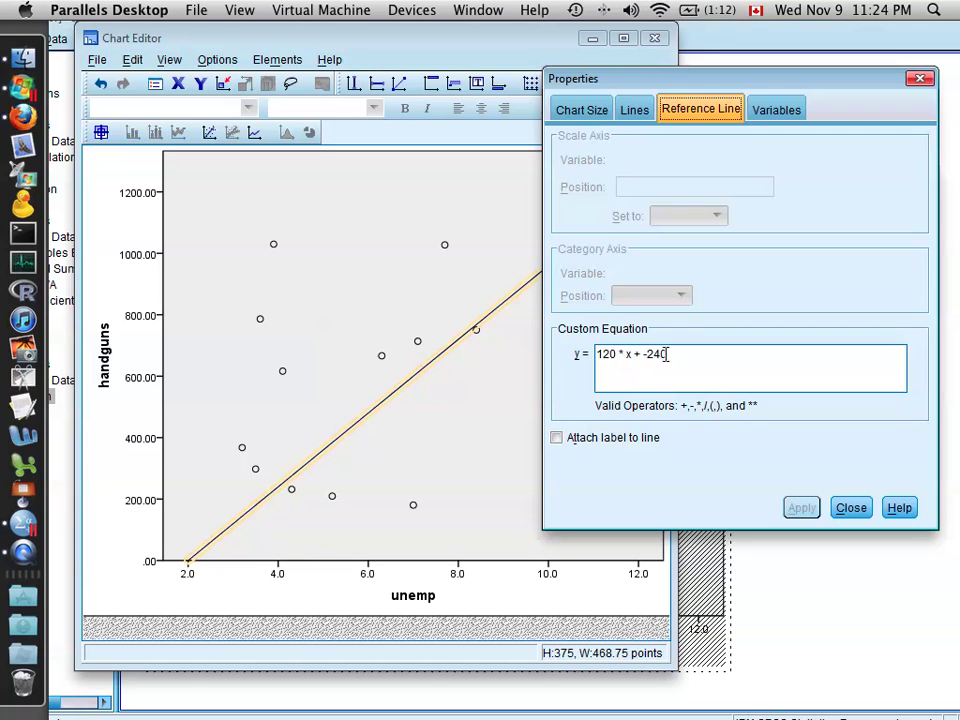
{"action": "double_click", "coordinate": [603, 355]}
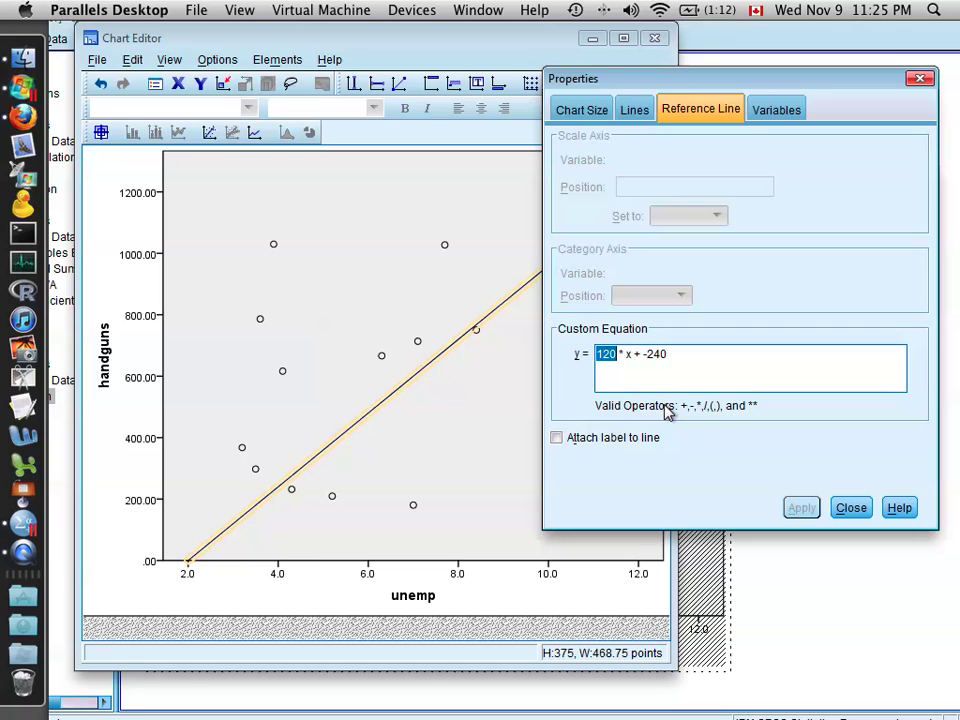
{"action": "type", "text": "-4.33"}
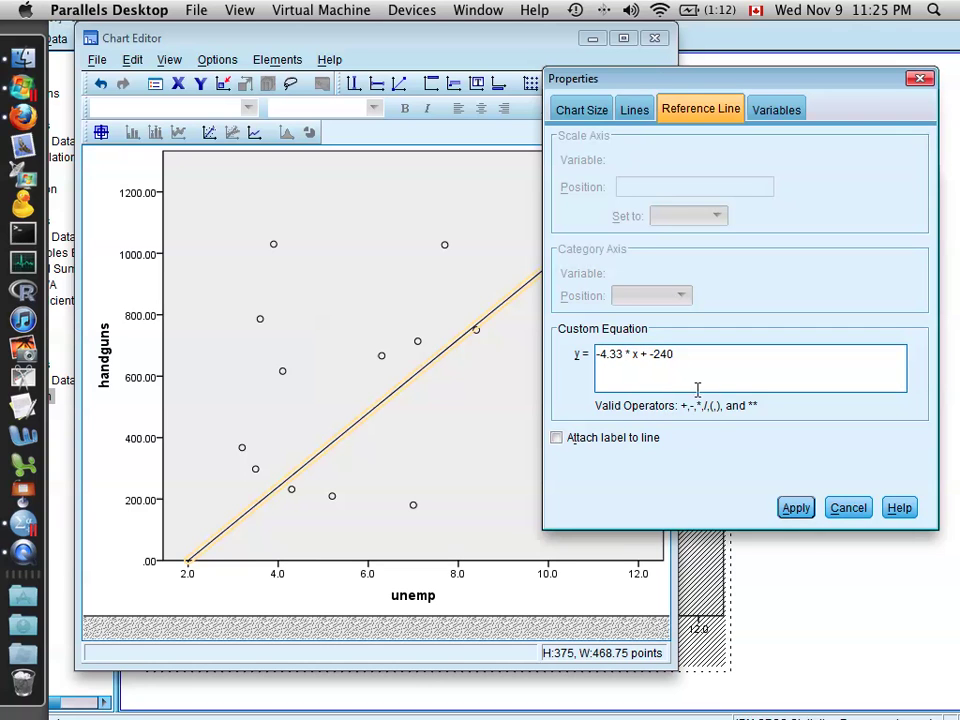
{"action": "left_click", "coordinate": [679, 358]}
{"action": "key", "text": "BackSpace"}
{"action": "key", "text": "BackSpace"}
{"action": "key", "text": "BackSpace"}
{"action": "key", "text": "BackSpace"}
{"action": "type", "text": "570.7"}
{"action": "left_click", "coordinate": [796, 510]}
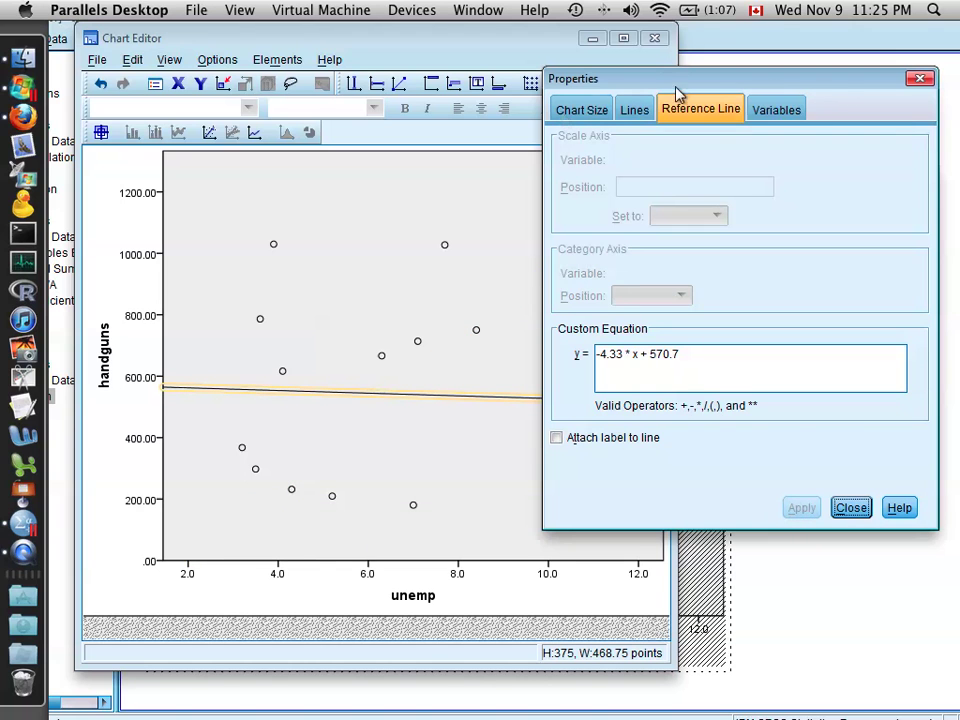
- Close the line properties and copy the scatterplot with its fitted line via Copy Chart
{"action": "left_click", "coordinate": [917, 82]}
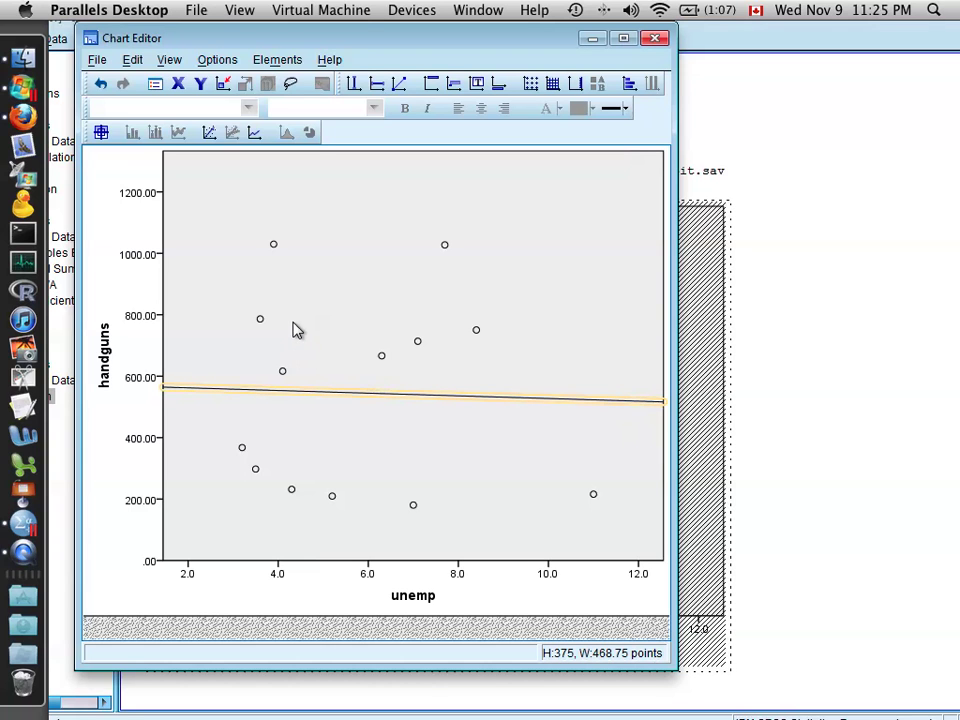
{"action": "left_click", "coordinate": [338, 246]}
{"action": "right_click", "coordinate": [339, 246]}
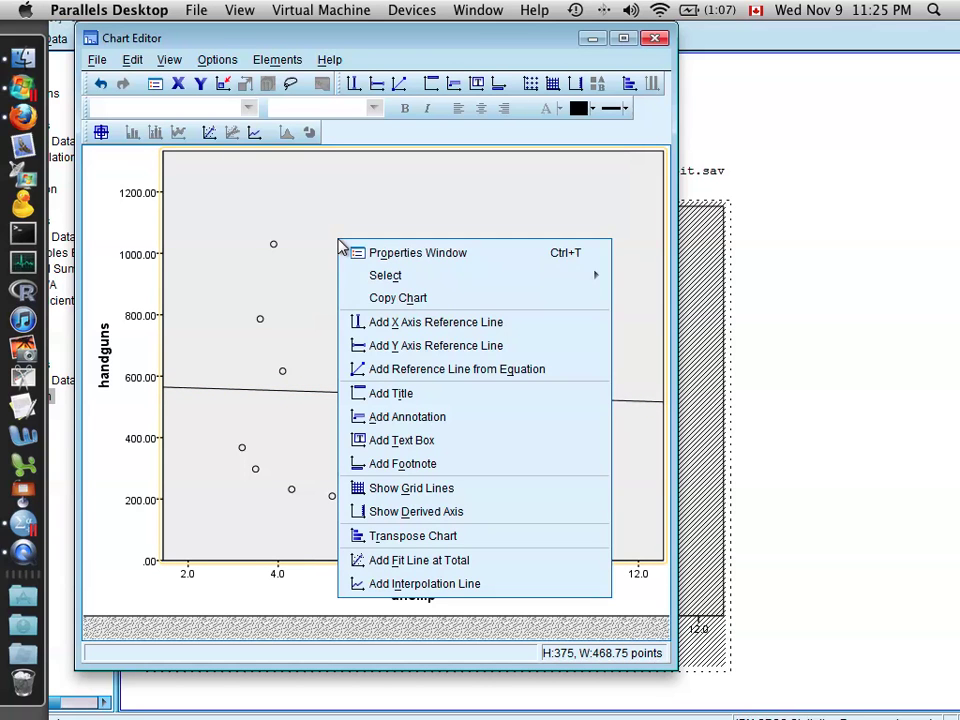
{"action": "left_click", "coordinate": [408, 298]}
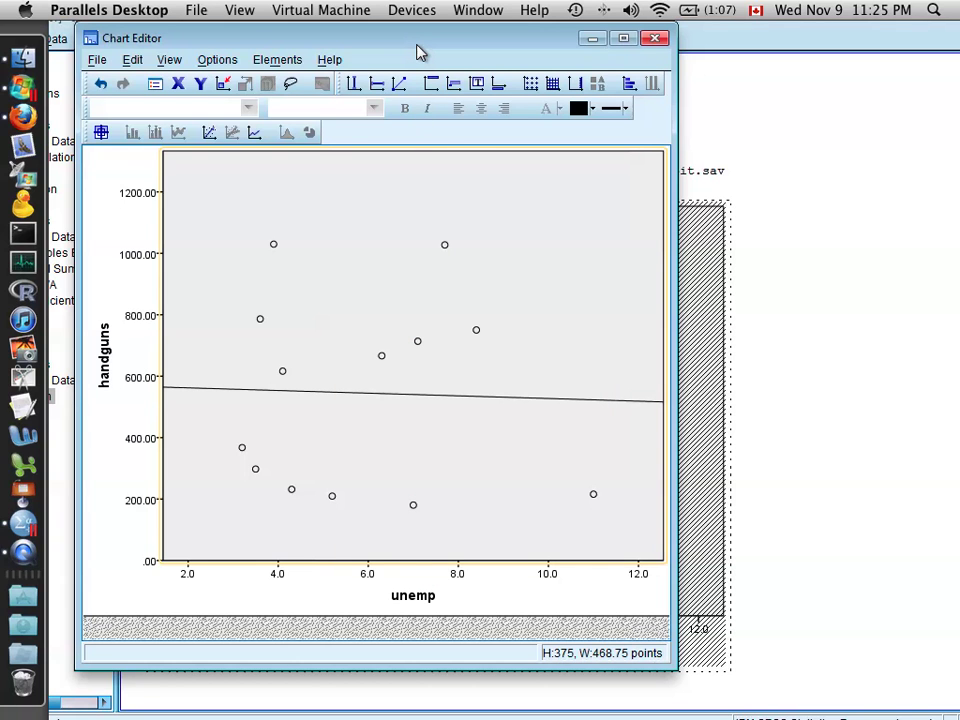
{"action": "left_click_drag", "start_coordinate": [419, 47], "coordinate": [519, 47]}
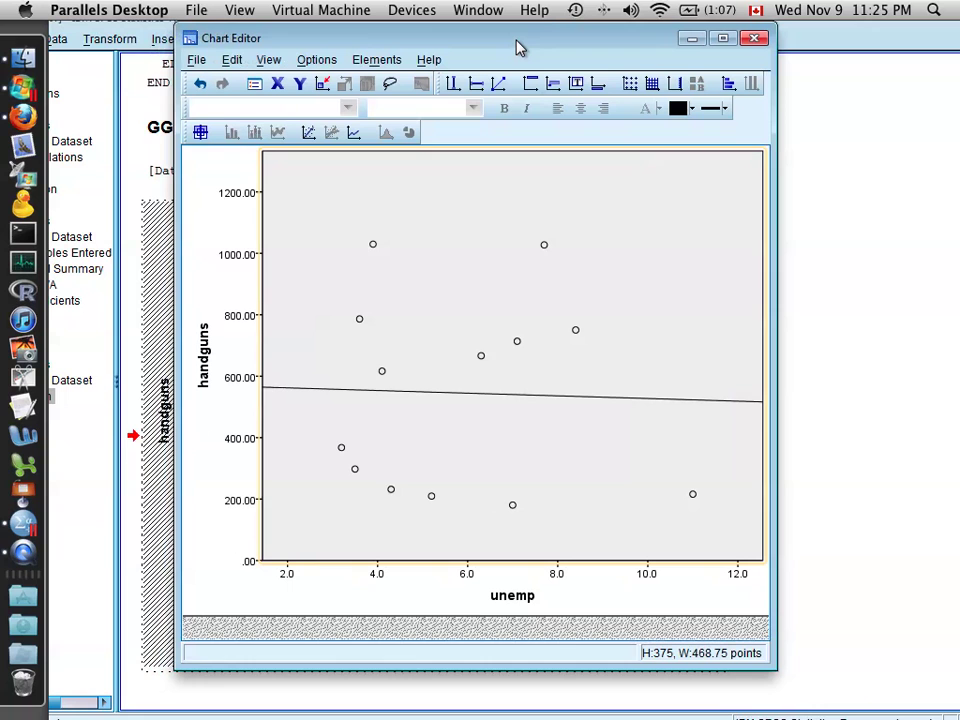